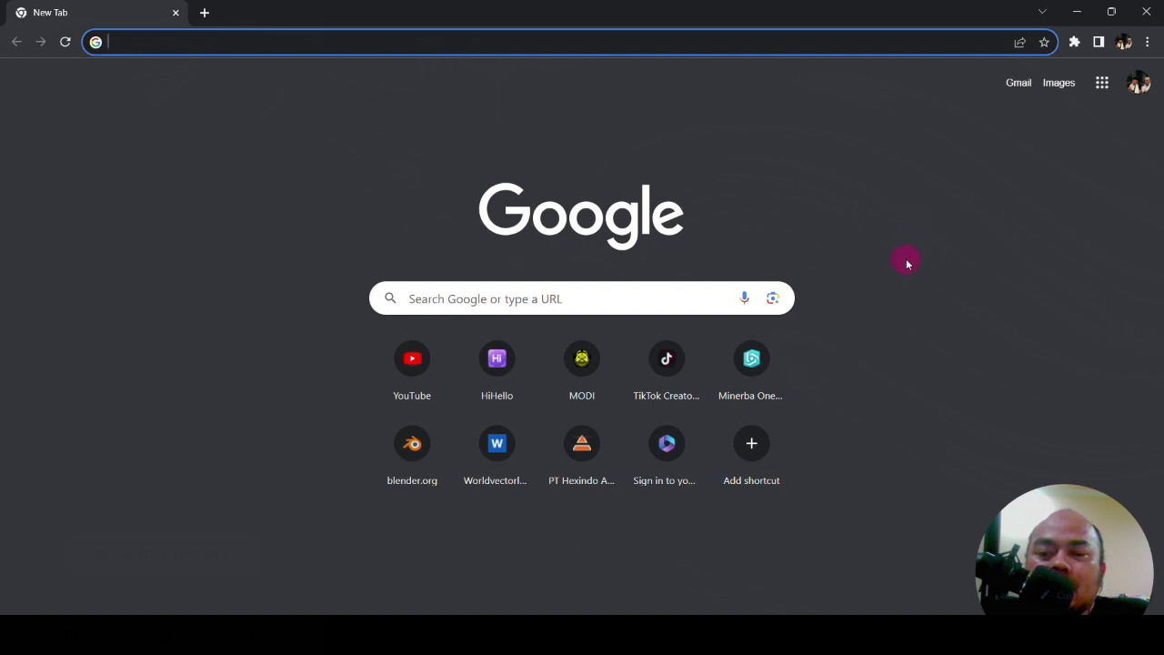
Step: Log in to the HiHello website and start creating a new card
{"action": "left_click", "coordinate": [498, 364]}
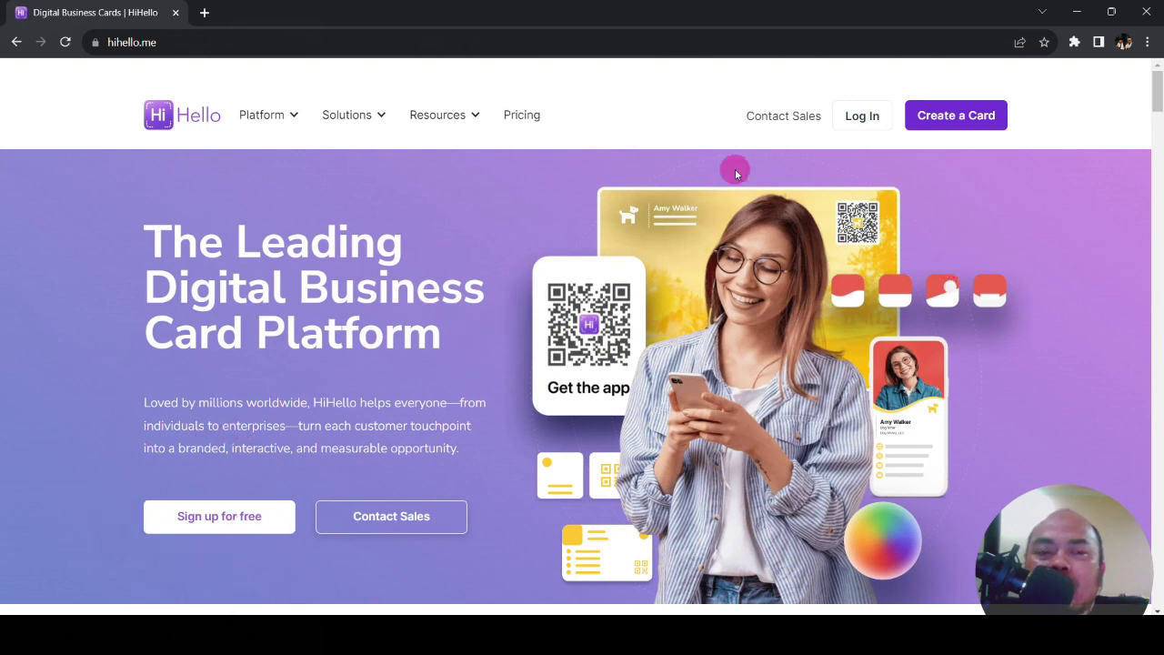
{"action": "left_click", "coordinate": [864, 118]}
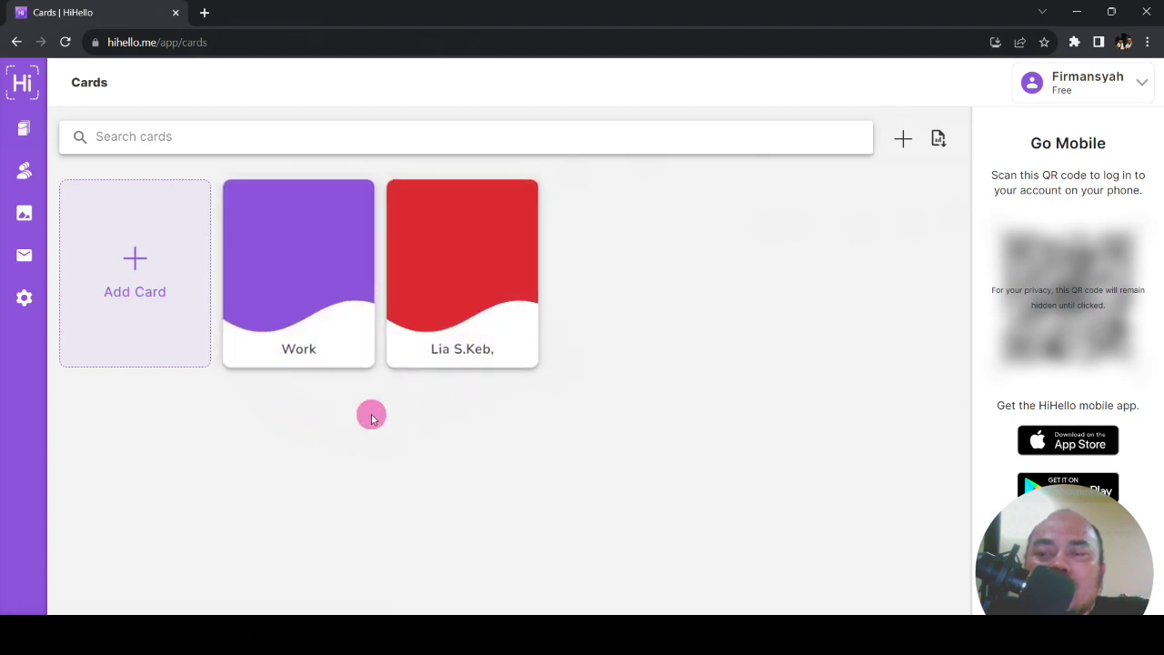
{"action": "left_click", "coordinate": [137, 262]}
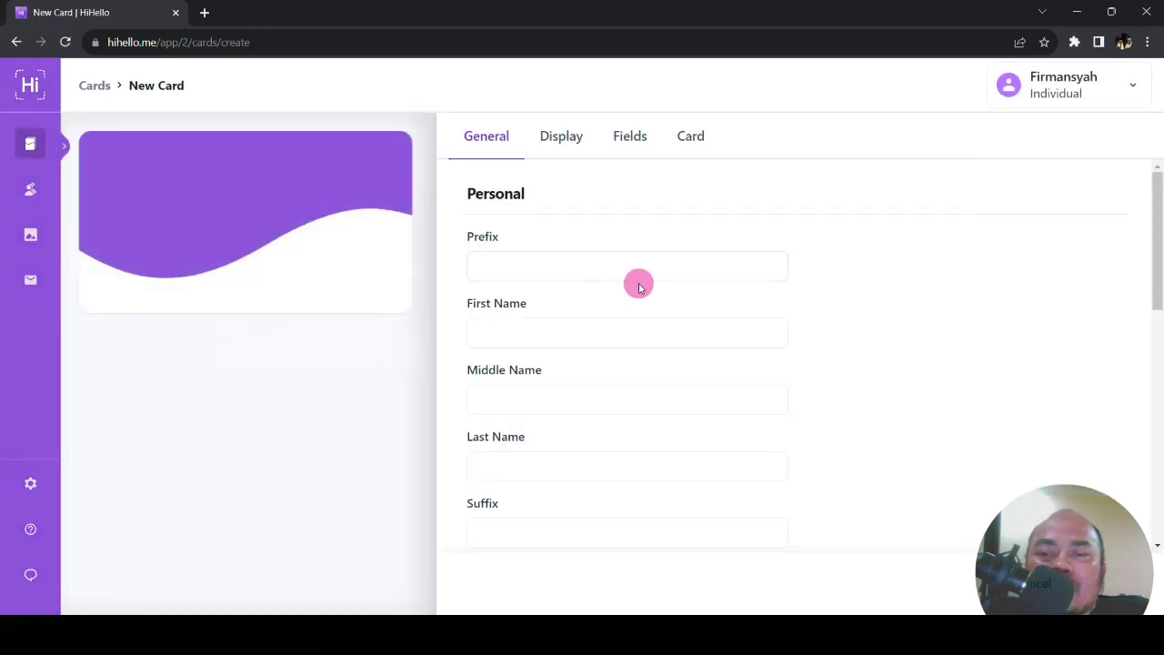
Step: Enter the card holder's first name in the new card's personal details
{"action": "scroll", "coordinate": [617, 255], "scroll_direction": "down", "scroll_amount": 2}
{"action": "scroll", "coordinate": [615, 252], "scroll_direction": "up", "scroll_amount": 2}
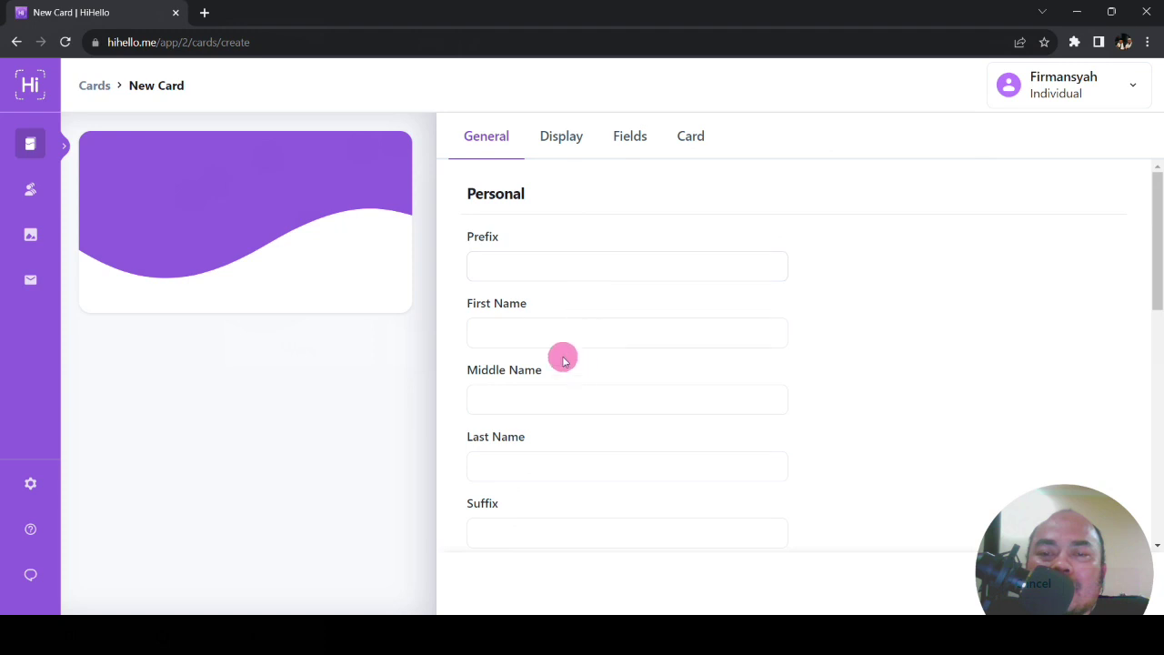
{"action": "left_click", "coordinate": [527, 338]}
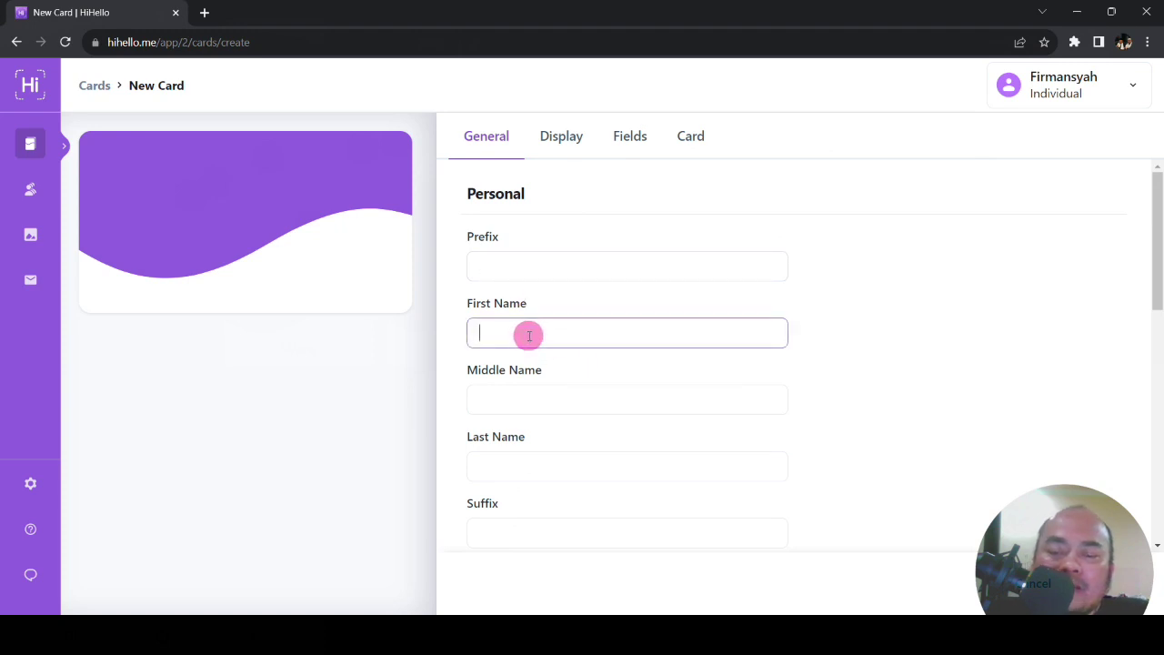
{"action": "type", "text": "Firmansyah"}
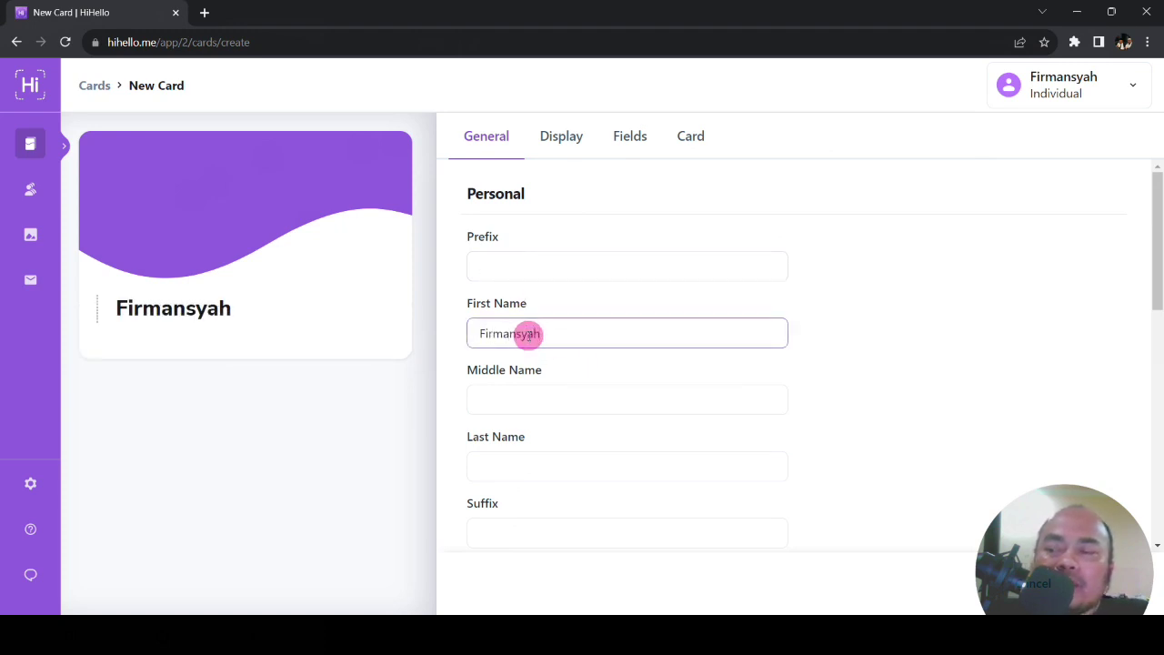
Step: Leave the remaining personal details blank and set the affiliation title to "Direktur"
{"action": "scroll", "coordinate": [606, 356], "scroll_direction": "down", "scroll_amount": 1}
{"action": "left_click", "coordinate": [558, 338]}
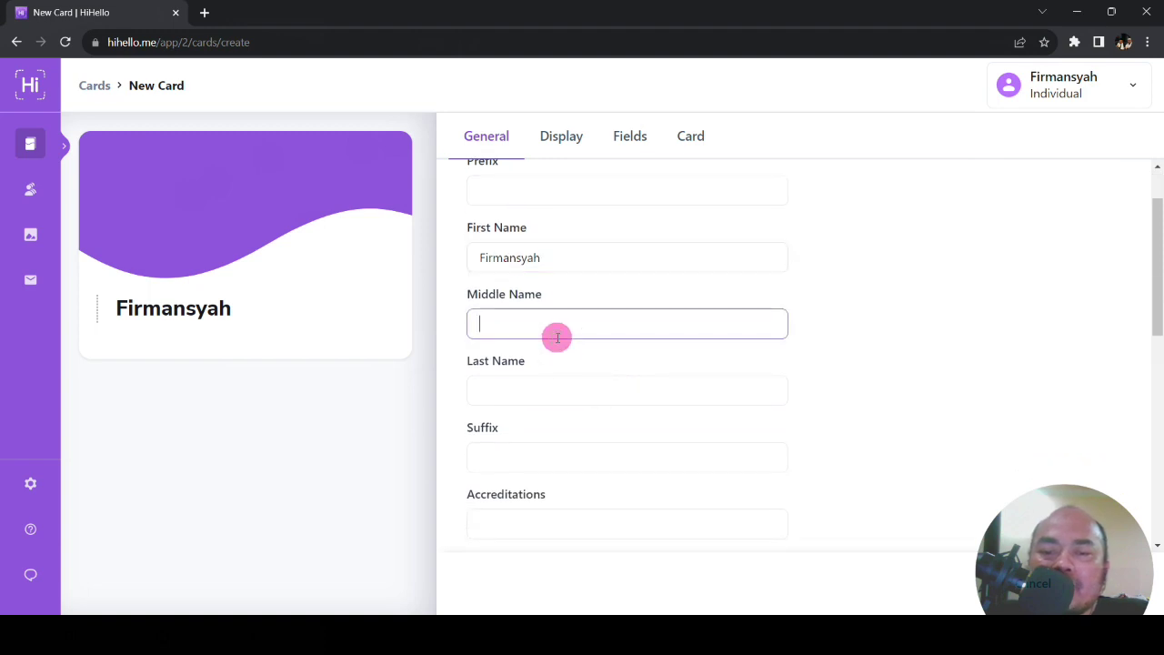
{"action": "left_click", "coordinate": [549, 384]}
{"action": "left_click", "coordinate": [521, 457]}
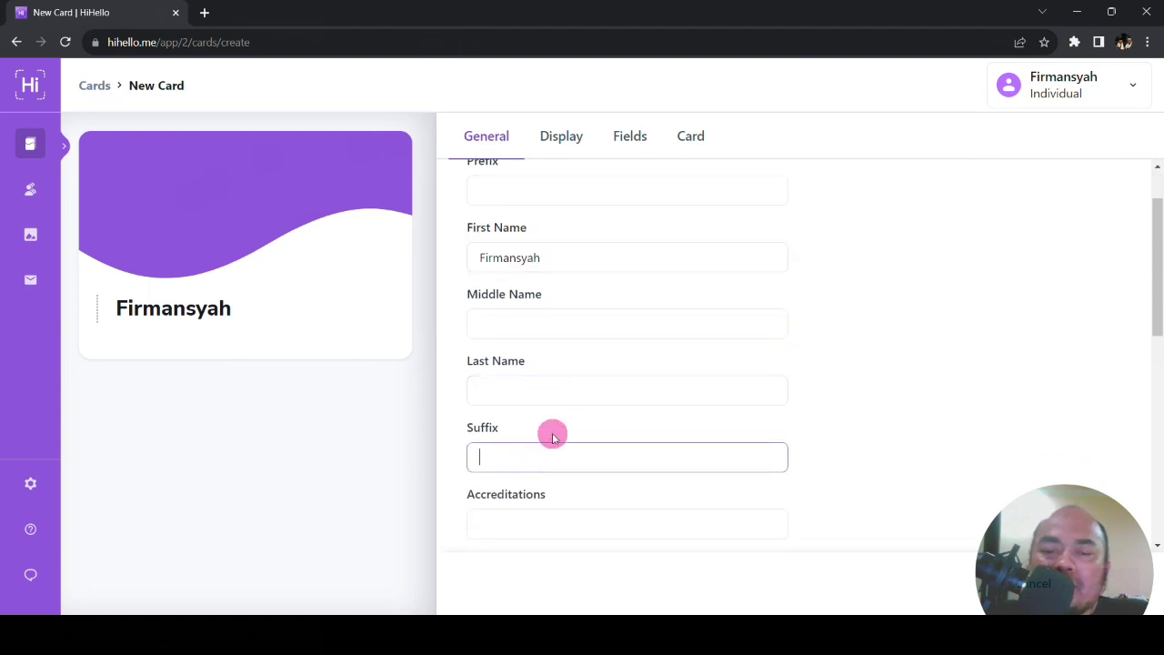
{"action": "scroll", "coordinate": [582, 411], "scroll_direction": "down", "scroll_amount": 2}
{"action": "left_click", "coordinate": [561, 444]}
{"action": "scroll", "coordinate": [605, 424], "scroll_direction": "down", "scroll_amount": 2}
{"action": "scroll", "coordinate": [605, 410], "scroll_direction": "down", "scroll_amount": 2}
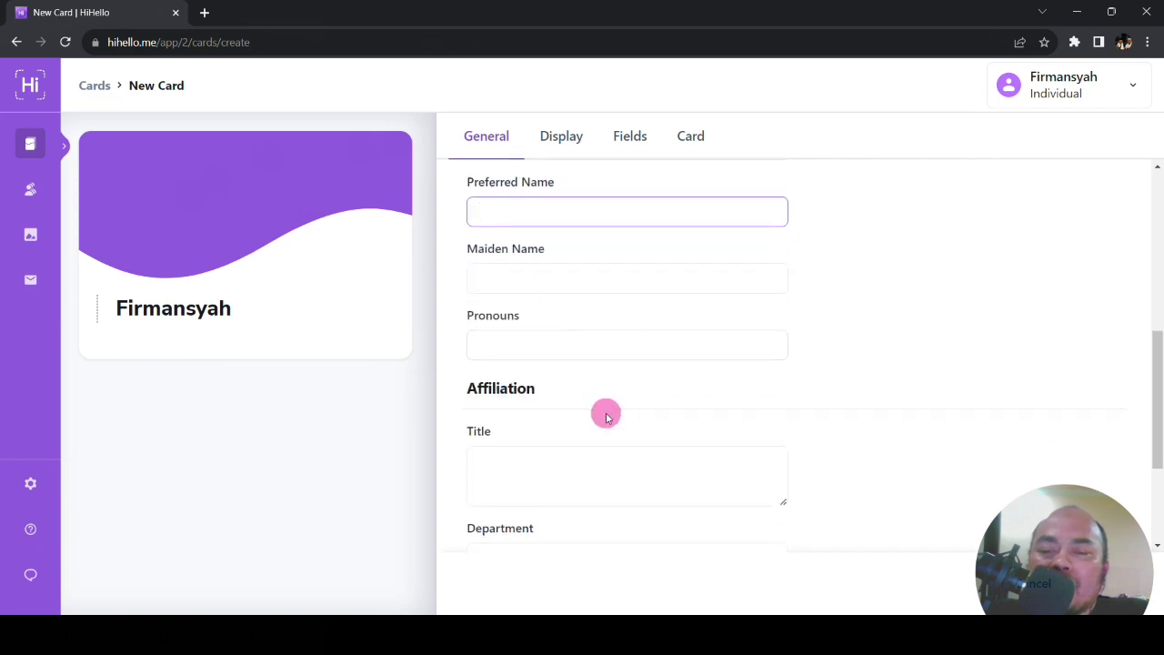
{"action": "left_click", "coordinate": [588, 382]}
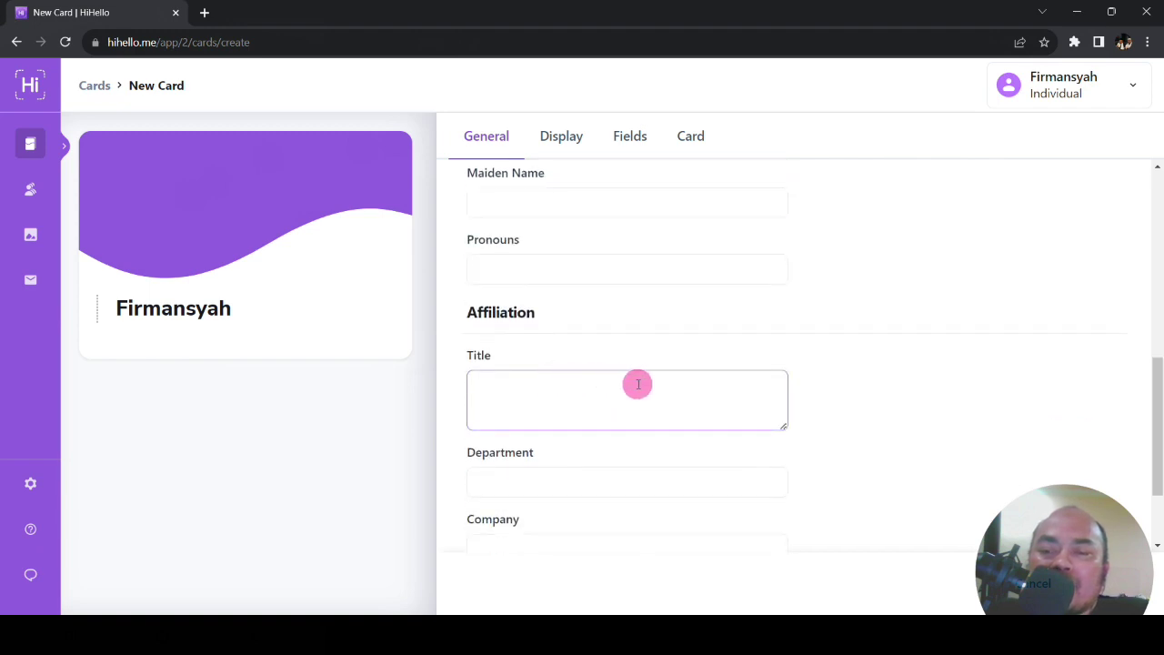
{"action": "type", "text": "Direktur"}
Step: Enter "PT. Kreator Ekonomi Revisi Effisiensi" as the company in the card's affiliation details
{"action": "scroll", "coordinate": [605, 373], "scroll_direction": "down", "scroll_amount": 2}
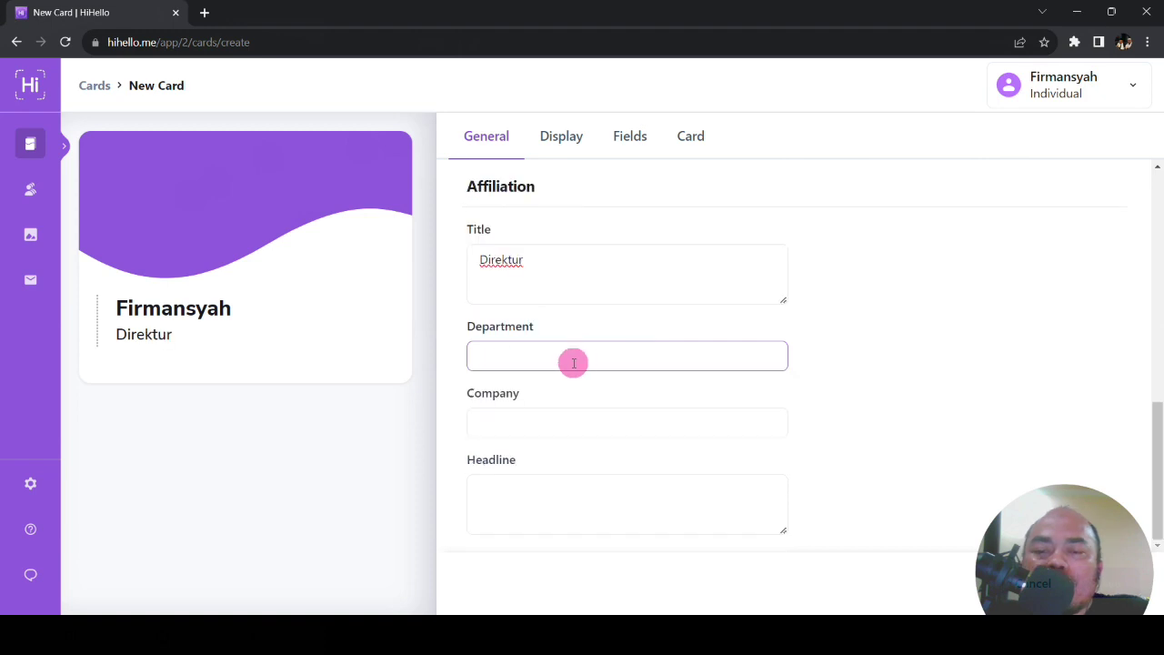
{"action": "left_click", "coordinate": [527, 416]}
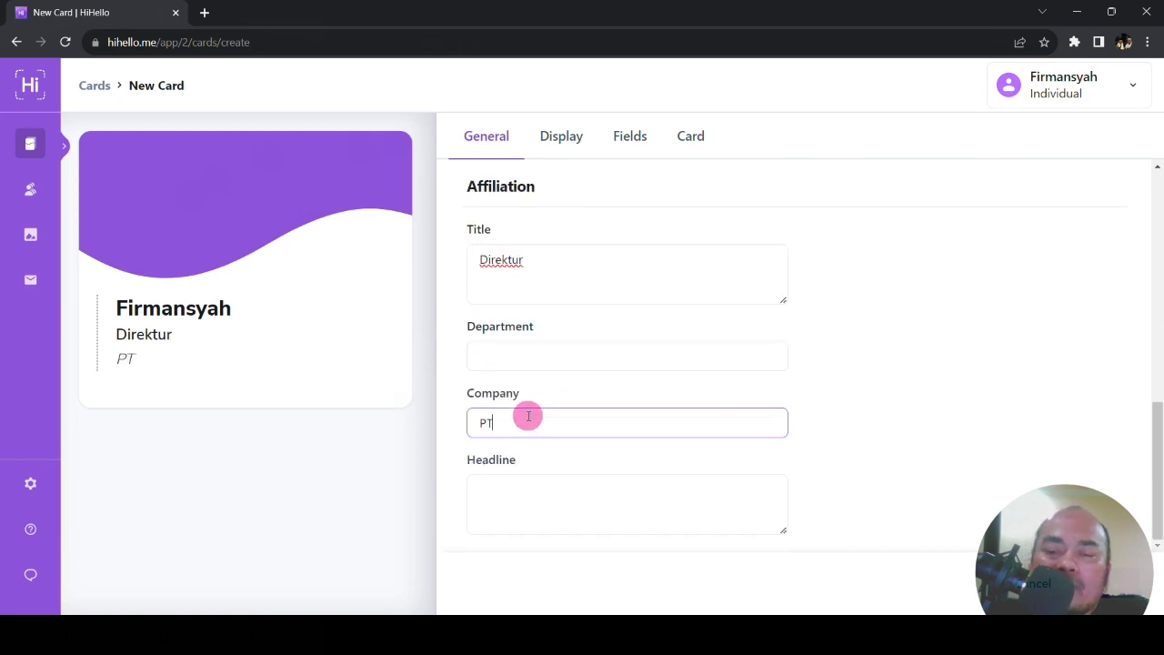
{"action": "type", "text": "PT. Krea"}
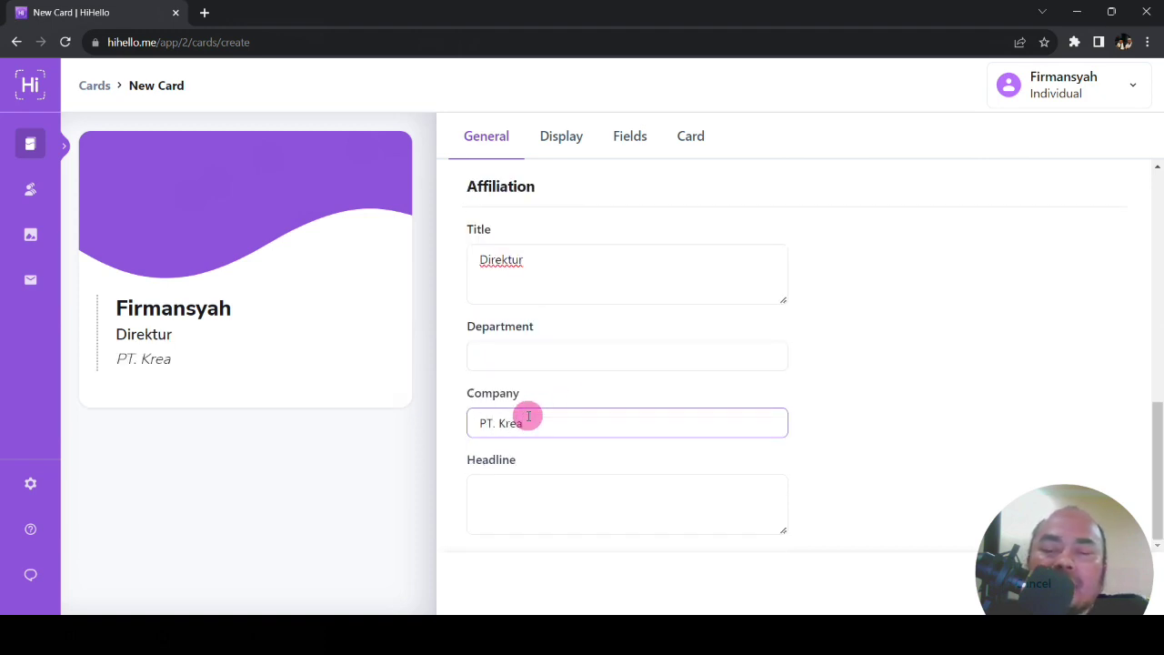
{"action": "type", "text": "tor Ekonomi Revisi Effisiensi"}
{"action": "left_click", "coordinate": [585, 494]}
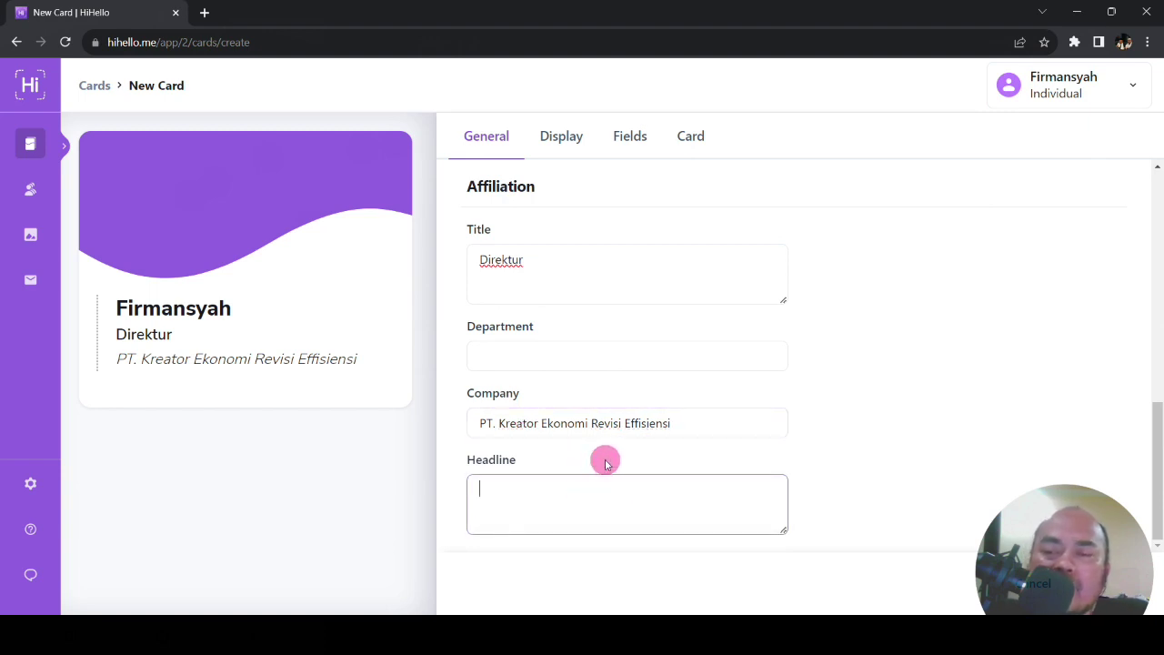
Step: Upload the LOGO FS image from the desktop as the card's logo, keeping the default crop
{"action": "left_click", "coordinate": [571, 144]}
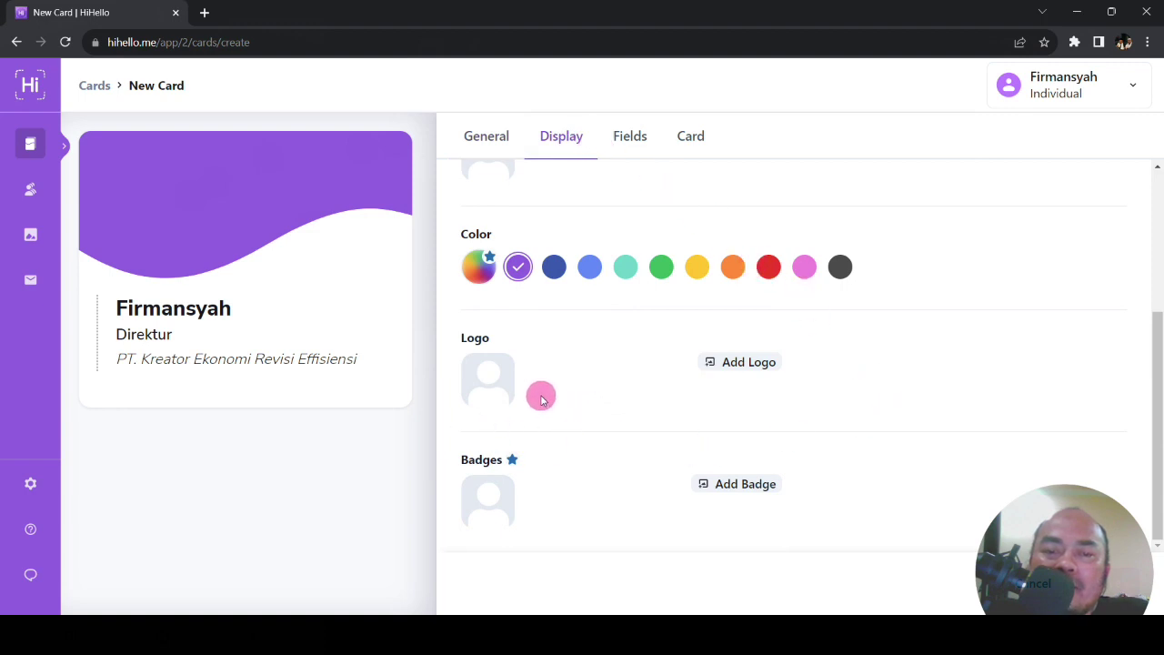
{"action": "left_click", "coordinate": [750, 364]}
{"action": "left_click", "coordinate": [585, 330]}
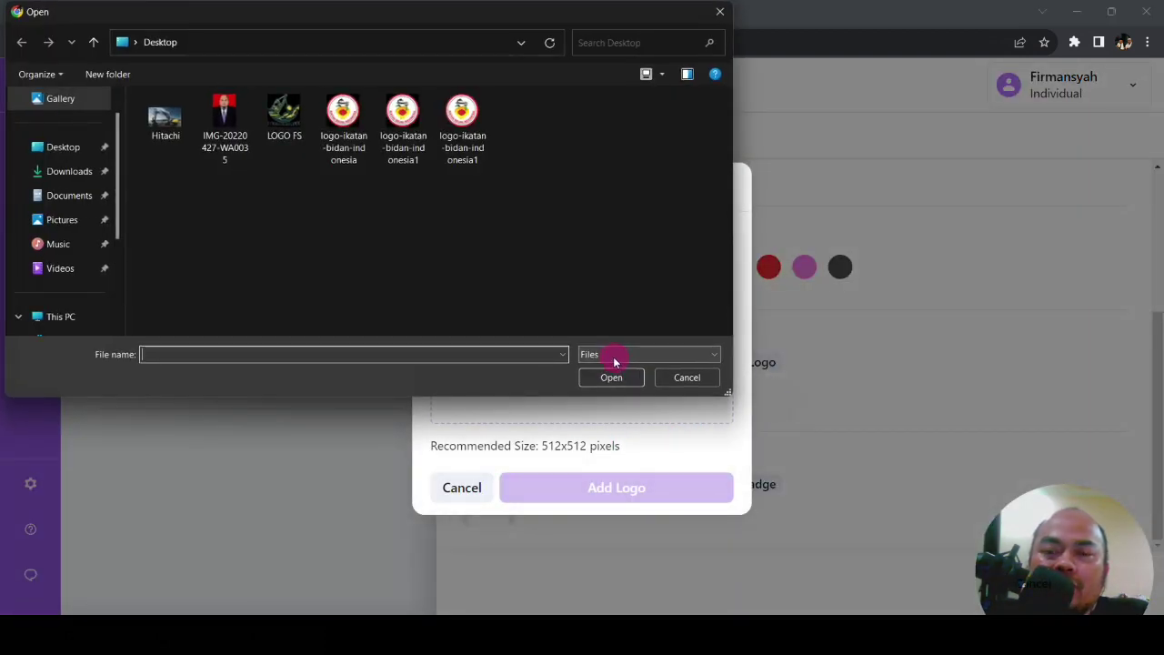
{"action": "left_click", "coordinate": [284, 114]}
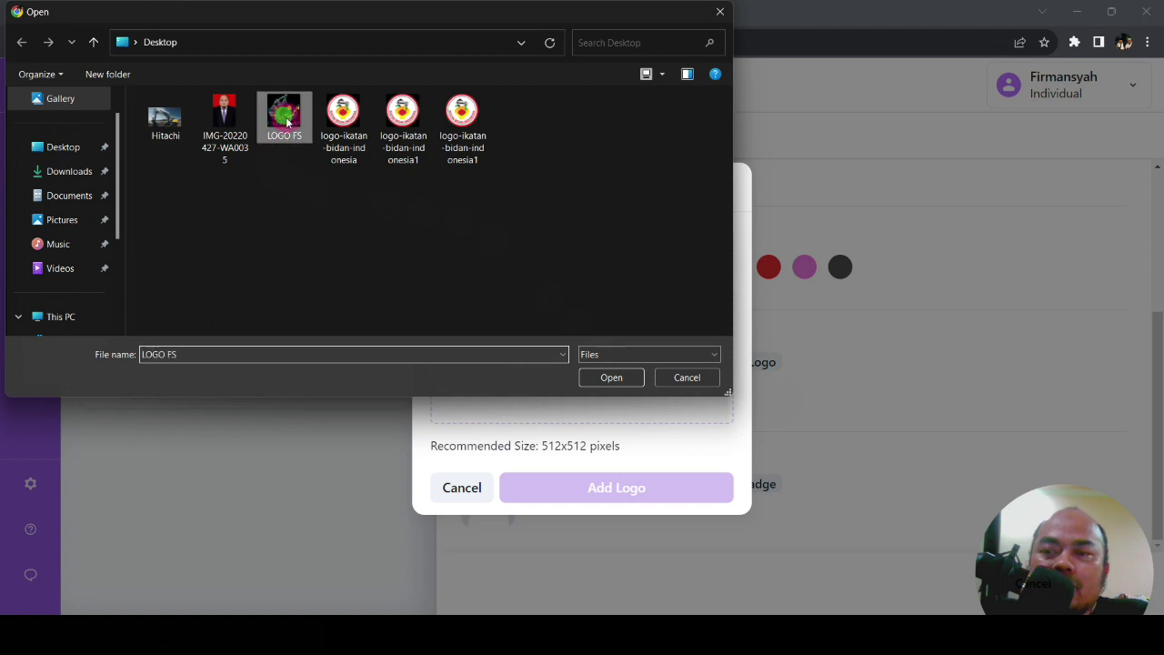
{"action": "left_click", "coordinate": [611, 377]}
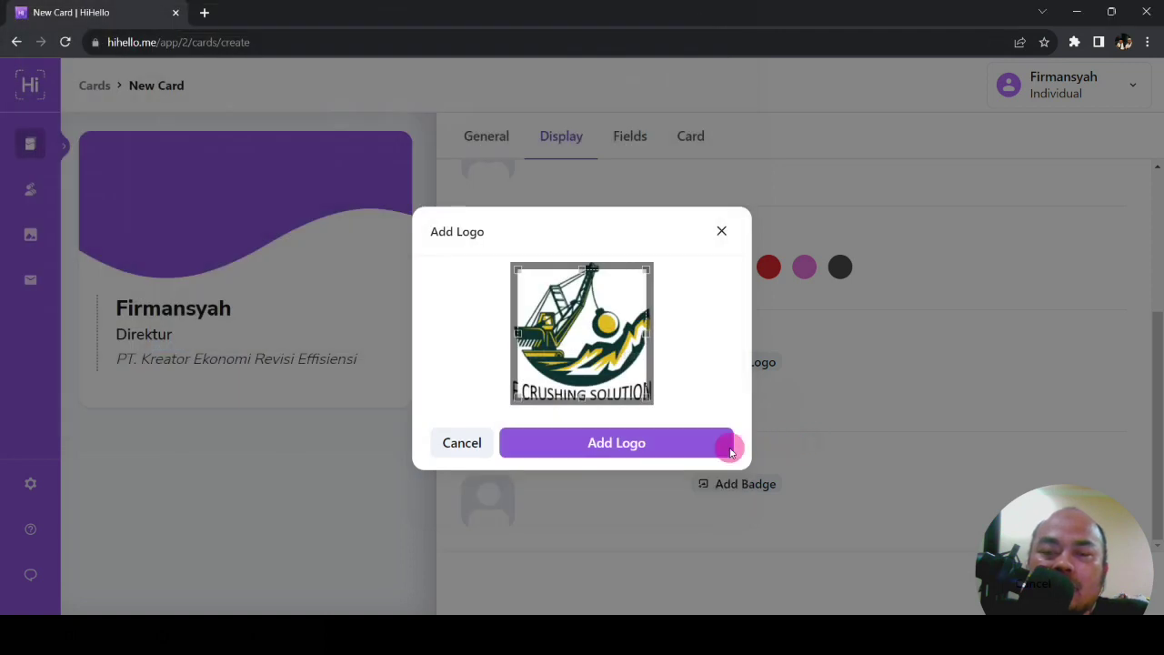
{"action": "left_click", "coordinate": [665, 445]}
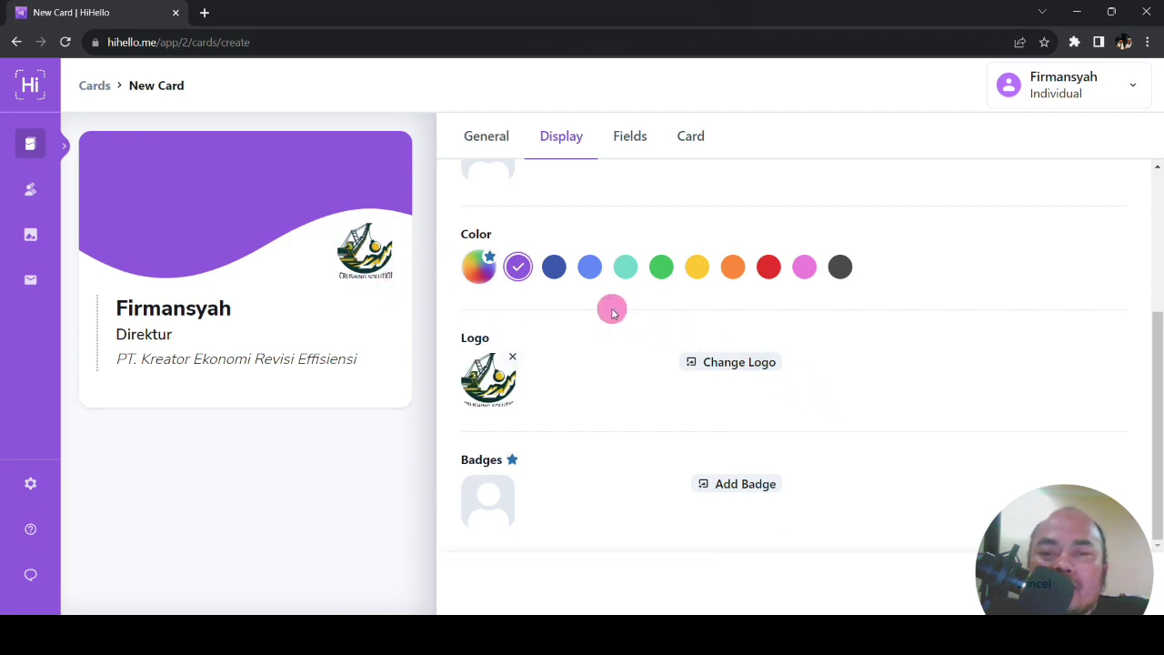
Step: Try the dark blue and Sky colors on the card and settle on red
{"action": "left_click", "coordinate": [555, 269]}
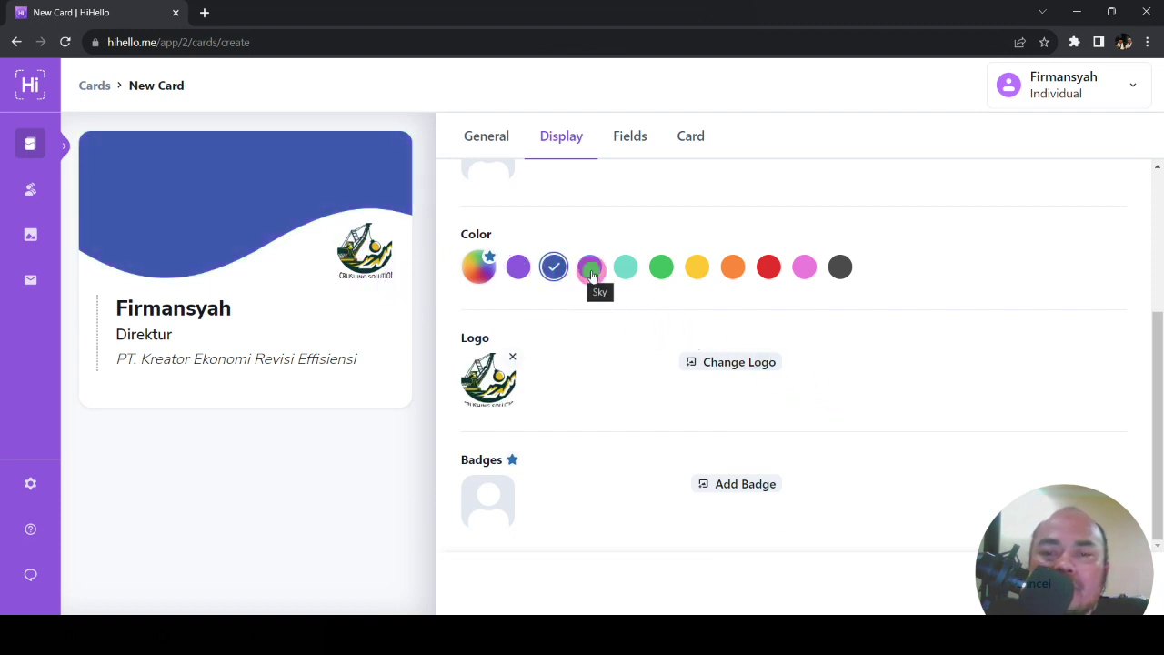
{"action": "left_click", "coordinate": [591, 271]}
{"action": "left_click", "coordinate": [767, 273]}
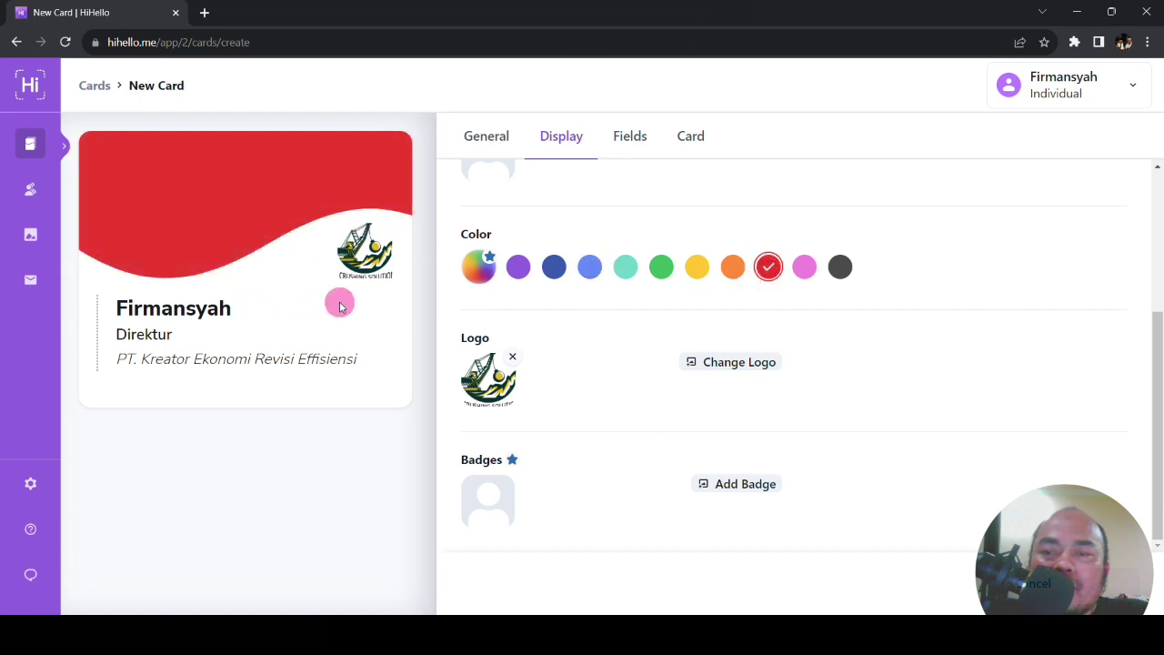
Step: Add the desktop image IMG-20220427-WA0035 as the profile photo, cropped to a smaller square around the head and shoulders
{"action": "scroll", "coordinate": [752, 234], "scroll_direction": "up", "scroll_amount": 2}
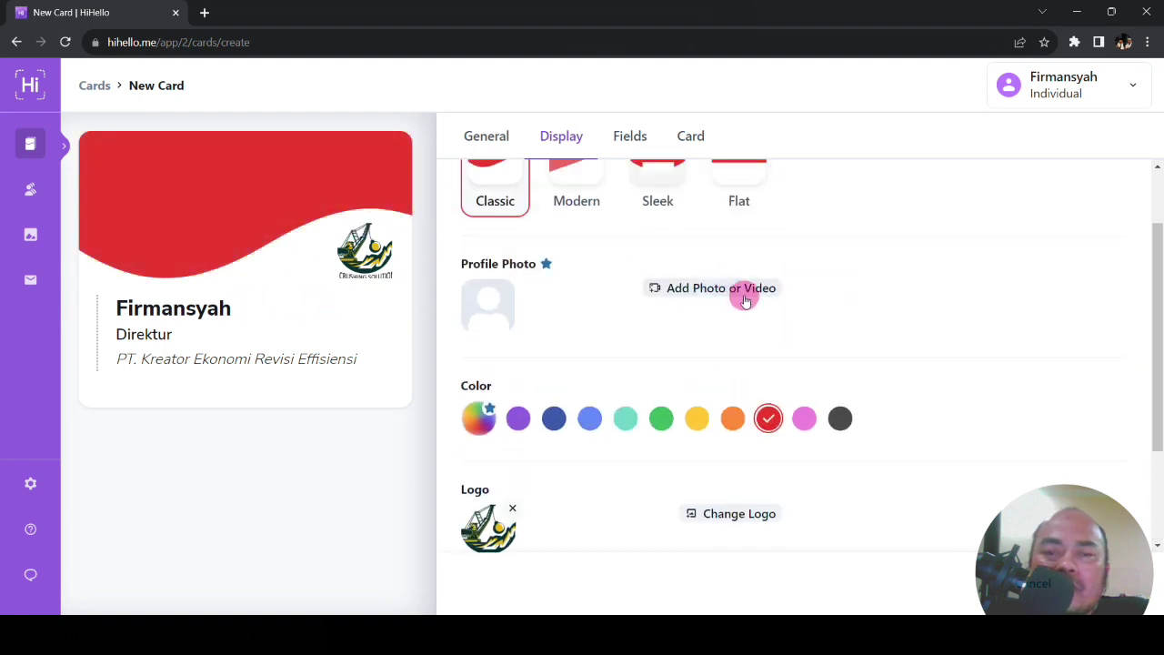
{"action": "left_click", "coordinate": [727, 288]}
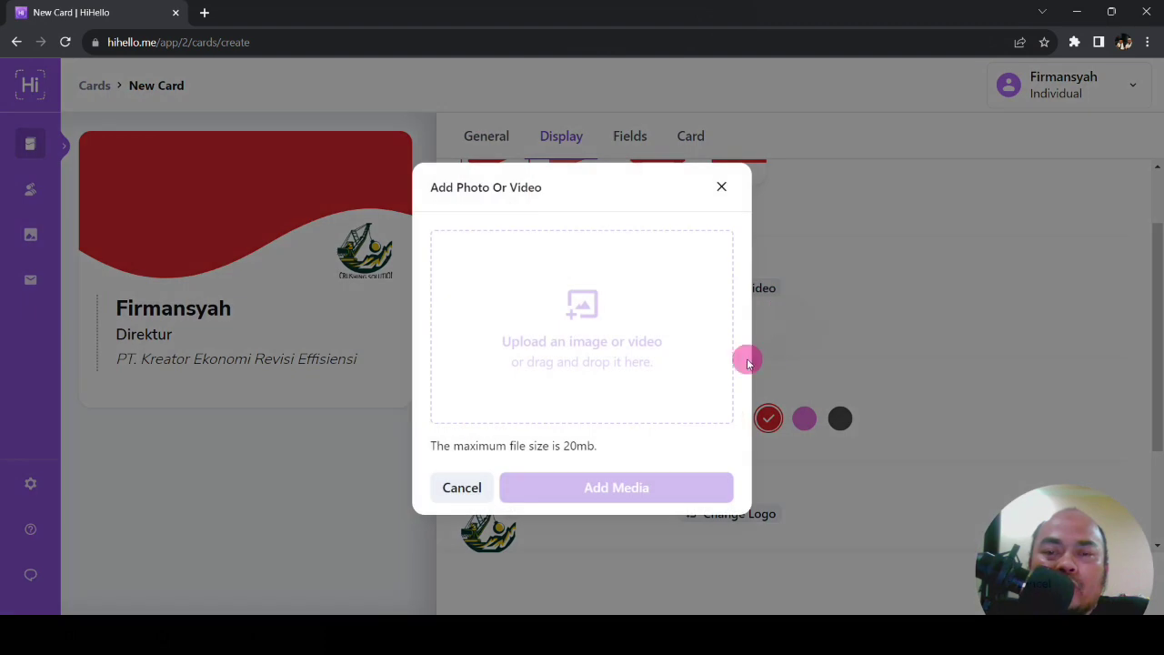
{"action": "left_click", "coordinate": [605, 330]}
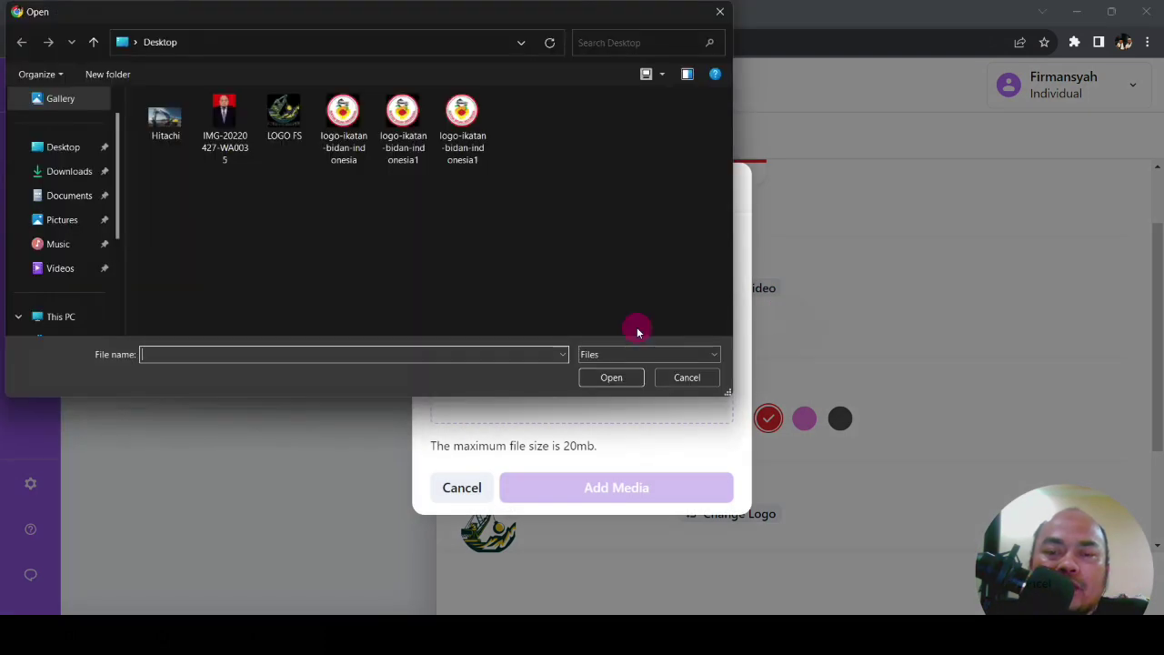
{"action": "left_click", "coordinate": [227, 146]}
{"action": "left_click", "coordinate": [609, 376]}
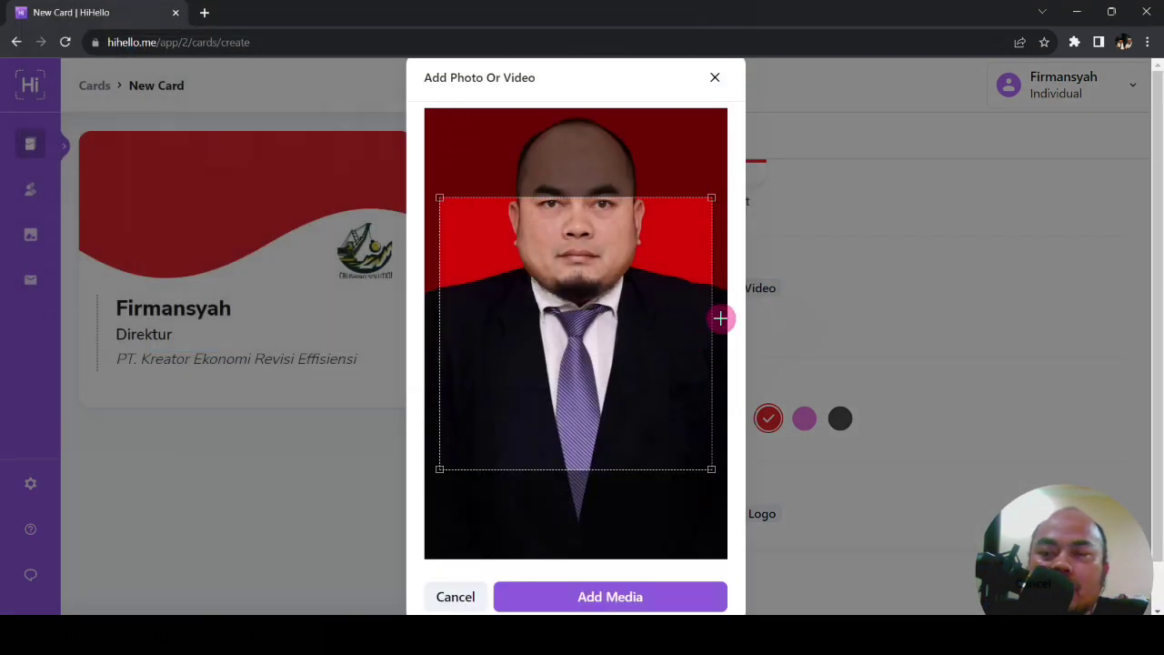
{"action": "left_click_drag", "start_coordinate": [627, 249], "coordinate": [643, 177]}
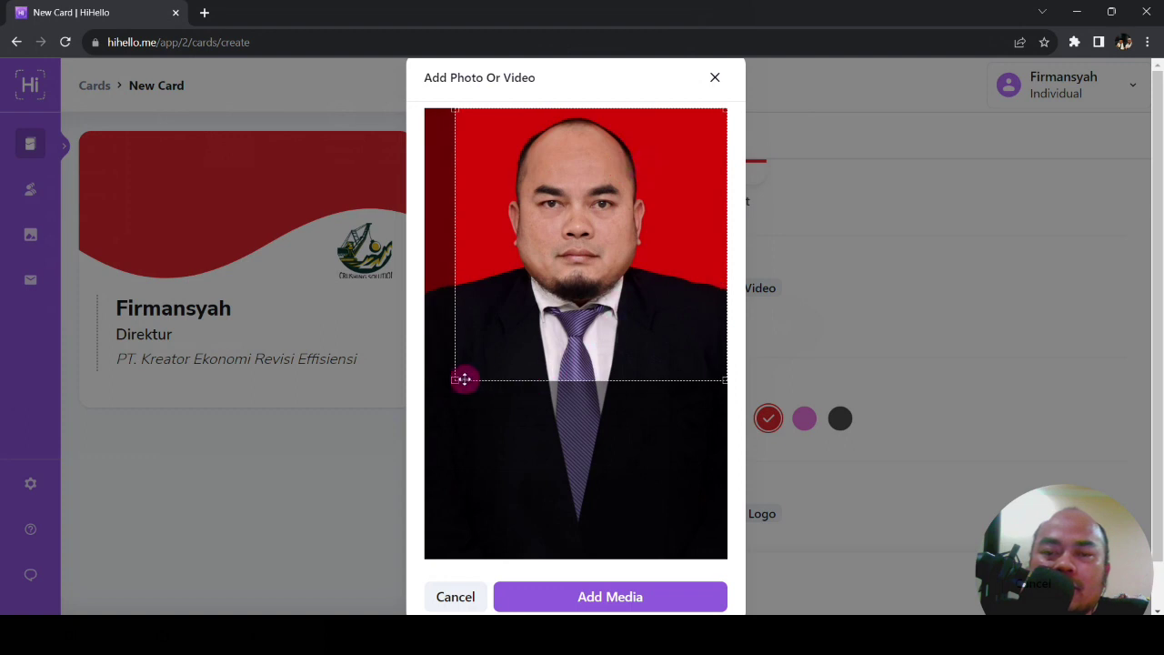
{"action": "left_click_drag", "start_coordinate": [454, 381], "coordinate": [551, 298]}
{"action": "left_click", "coordinate": [649, 595]}
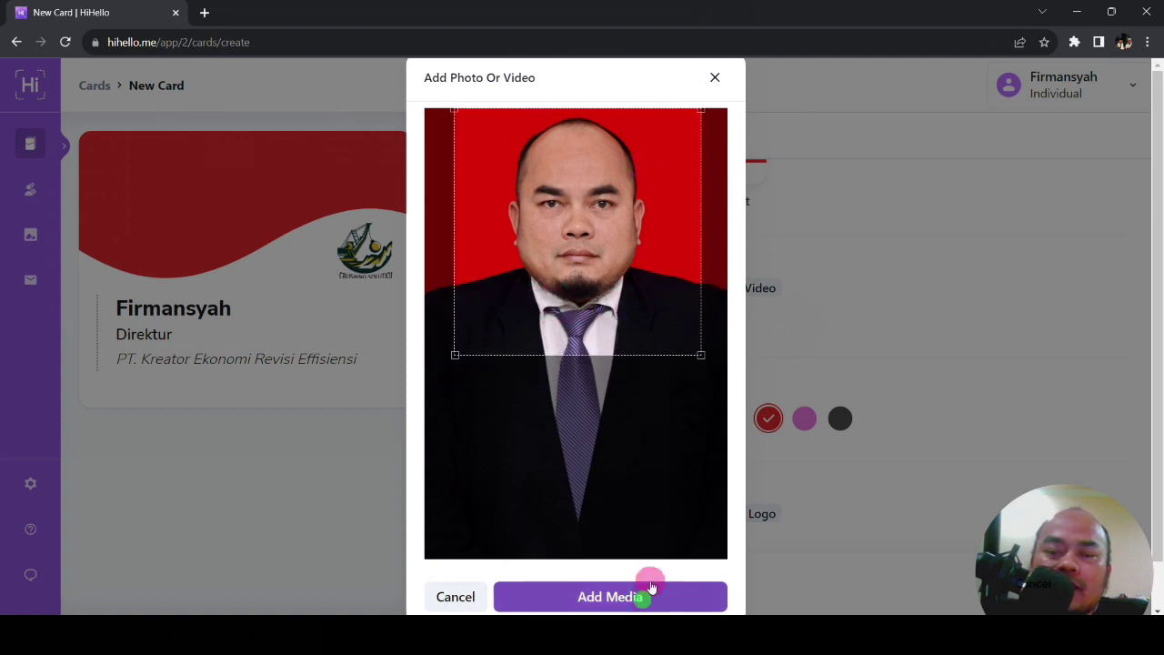
Step: Add a Phone field to the card and enter the contact's phone number
{"action": "scroll", "coordinate": [903, 366], "scroll_direction": "down", "scroll_amount": 1}
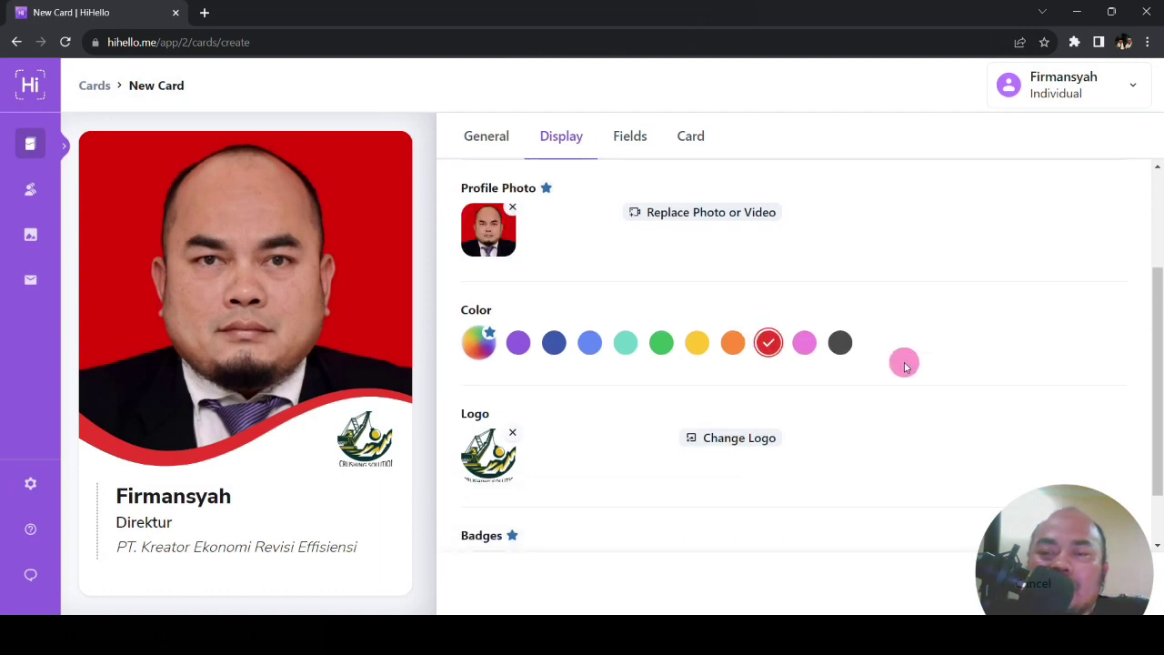
{"action": "scroll", "coordinate": [828, 403], "scroll_direction": "down", "scroll_amount": 1}
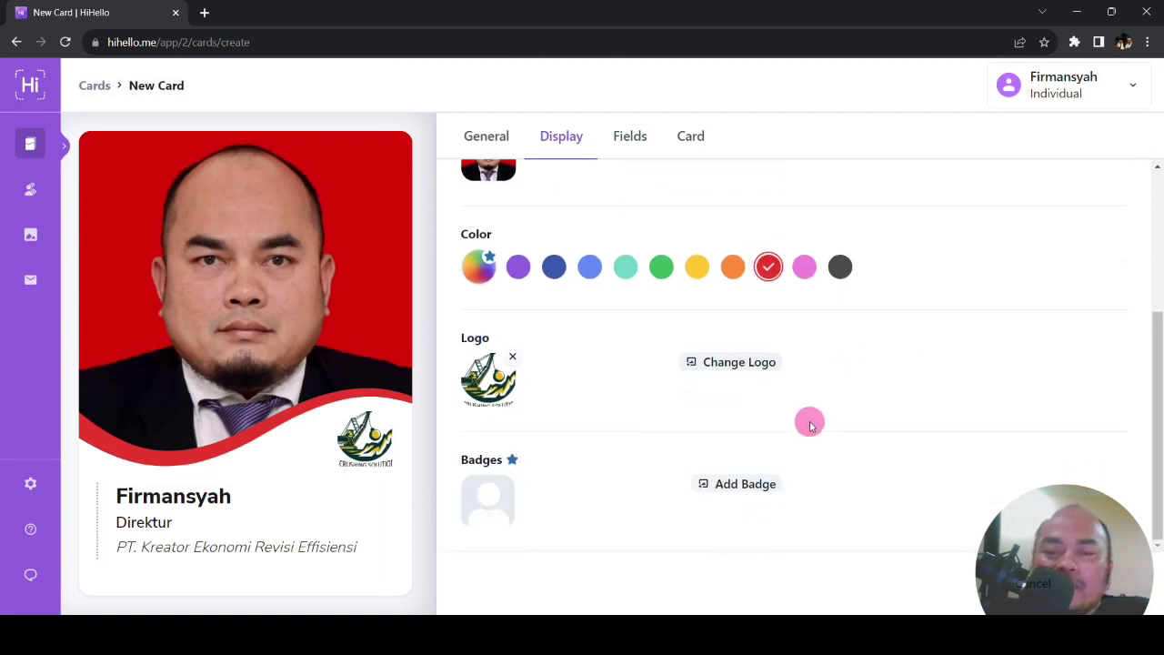
{"action": "left_click", "coordinate": [633, 139]}
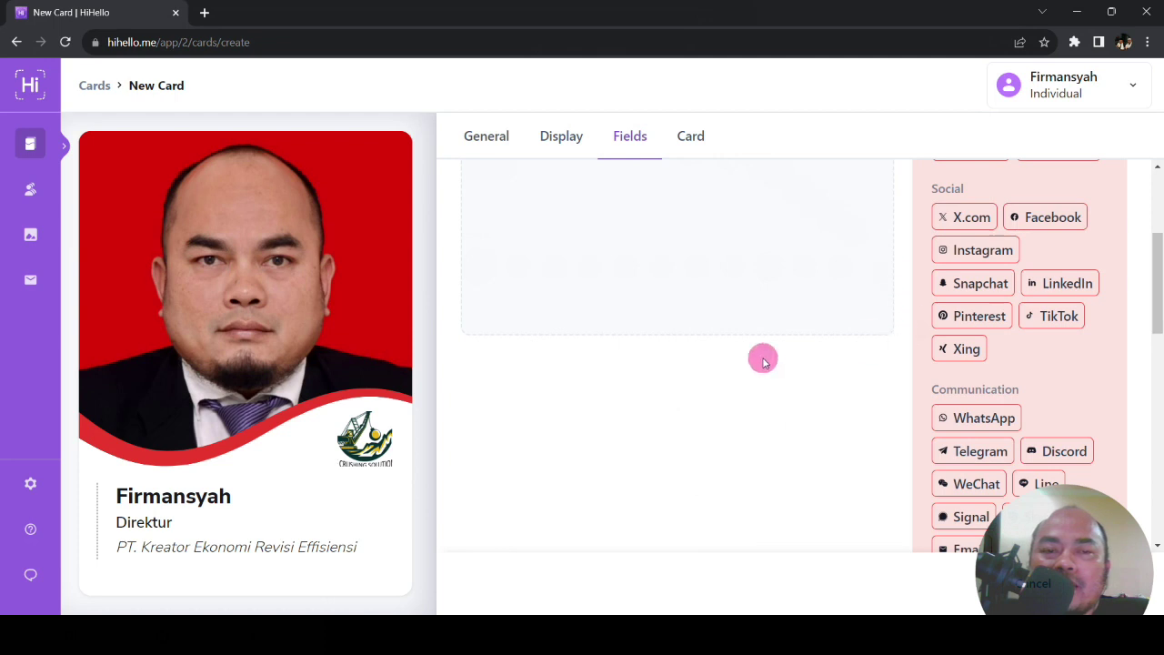
{"action": "scroll", "coordinate": [818, 350], "scroll_direction": "up", "scroll_amount": 2}
{"action": "scroll", "coordinate": [758, 361], "scroll_direction": "down", "scroll_amount": 6}
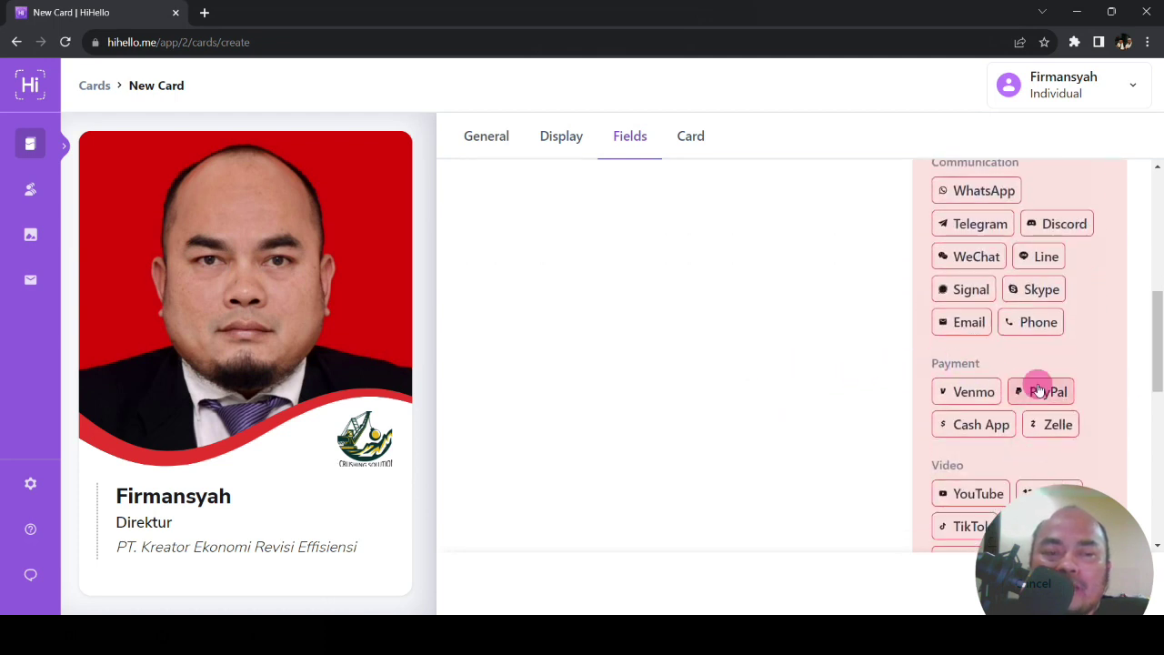
{"action": "left_click", "coordinate": [1038, 322]}
{"action": "left_click", "coordinate": [580, 265]}
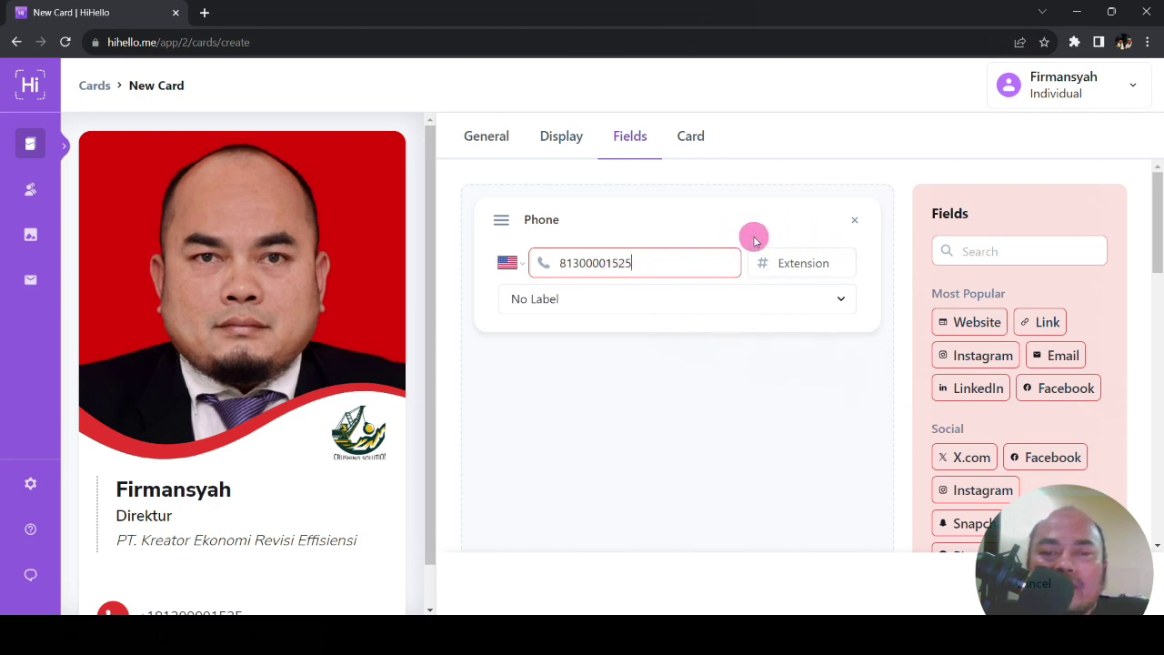
Step: Add a WhatsApp field to the card and enter the contact's WhatsApp number
{"action": "scroll", "coordinate": [281, 460], "scroll_direction": "down", "scroll_amount": 1}
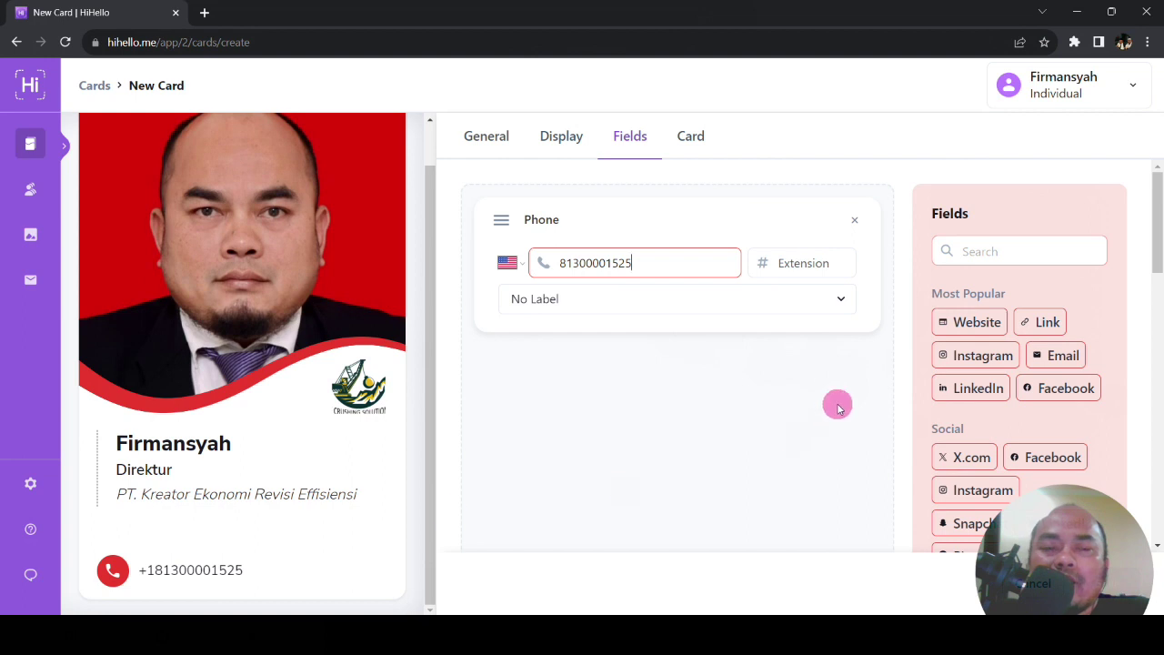
{"action": "scroll", "coordinate": [1046, 428], "scroll_direction": "down", "scroll_amount": 3}
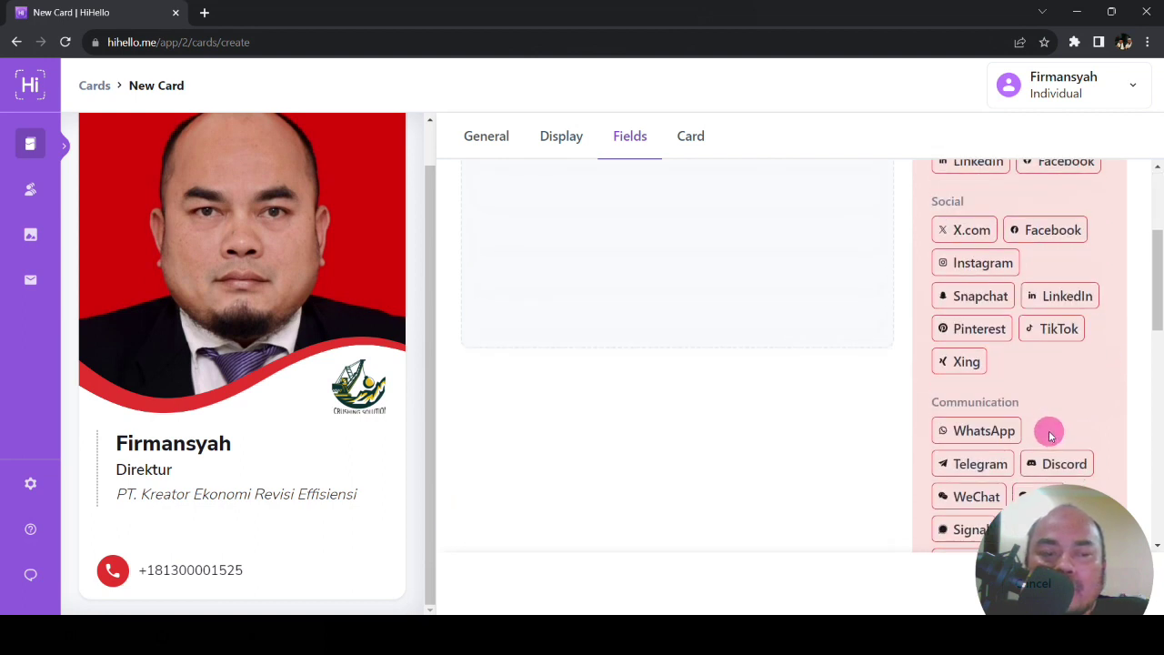
{"action": "left_click", "coordinate": [986, 427]}
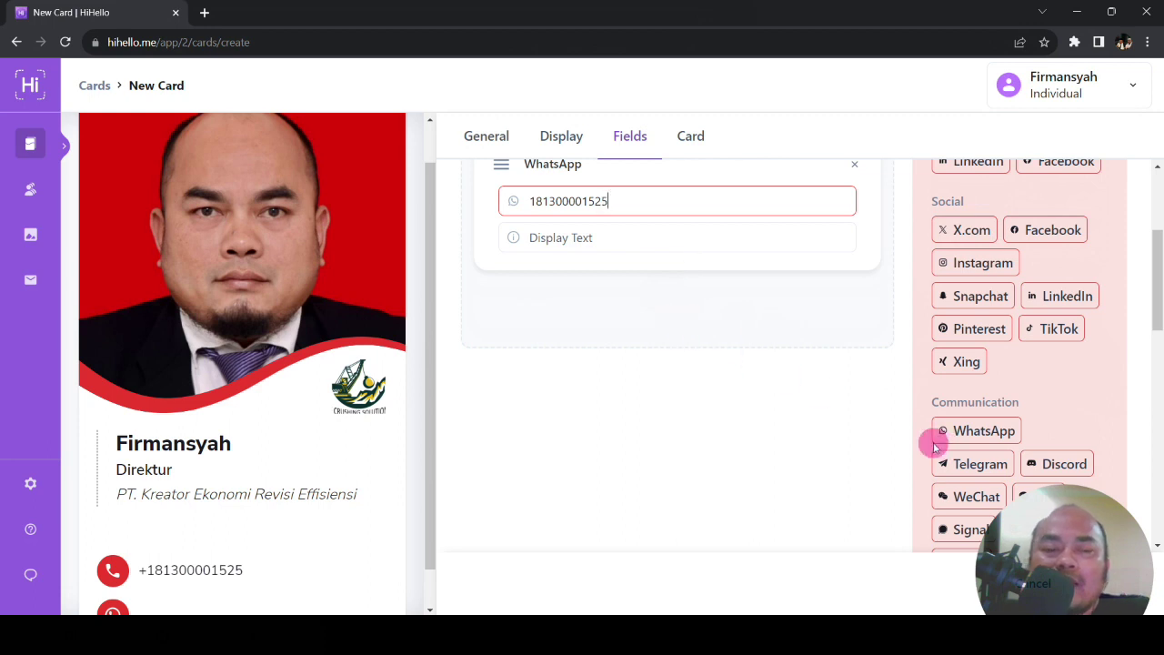
Step: Add a YouTube field to the card and enter the contact's channel link
{"action": "scroll", "coordinate": [1070, 364], "scroll_direction": "down", "scroll_amount": 3}
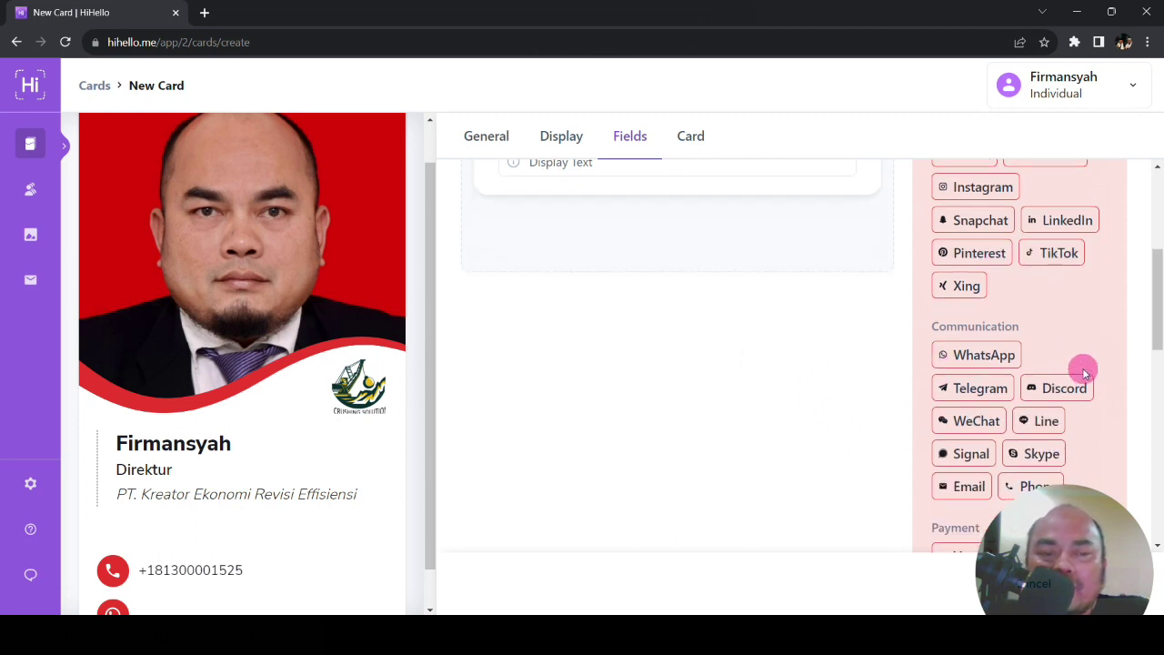
{"action": "scroll", "coordinate": [1077, 400], "scroll_direction": "down", "scroll_amount": 2}
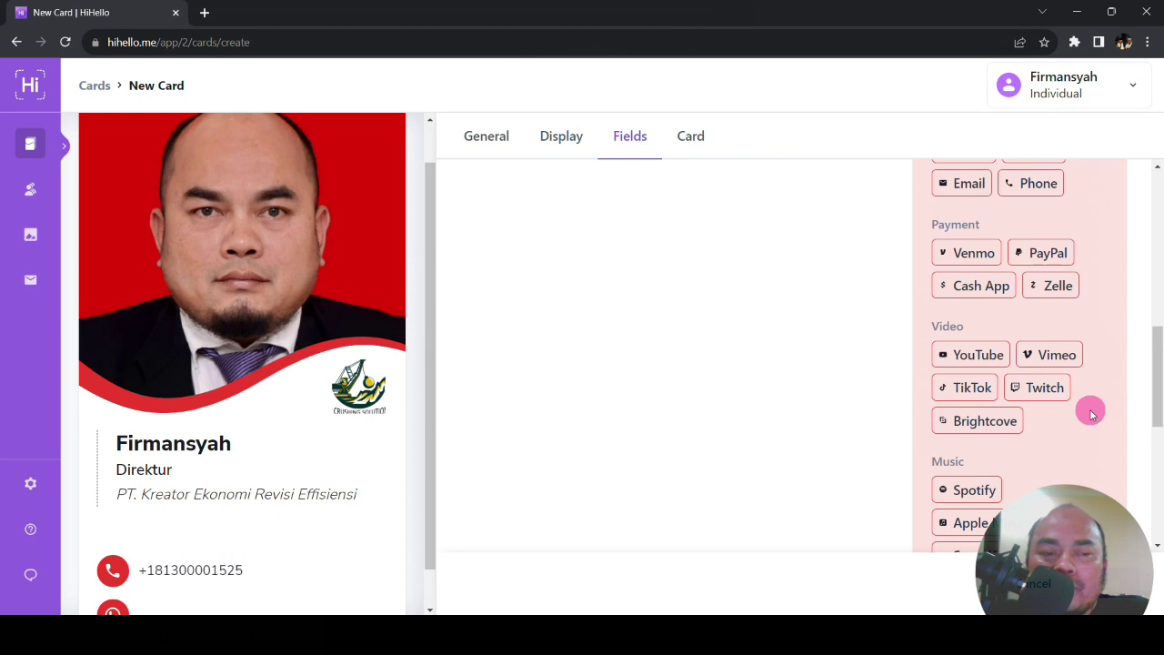
{"action": "left_click", "coordinate": [964, 358]}
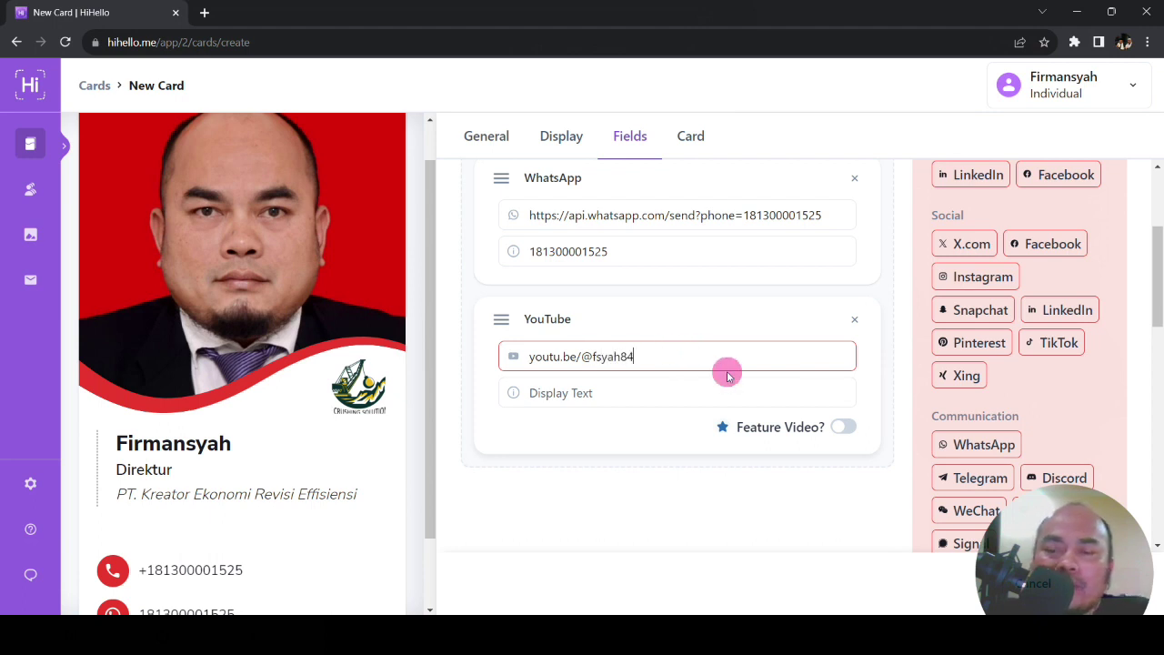
Step: Add an Email field to the card and enter the contact's e-mail address
{"action": "scroll", "coordinate": [1065, 401], "scroll_direction": "down", "scroll_amount": 2}
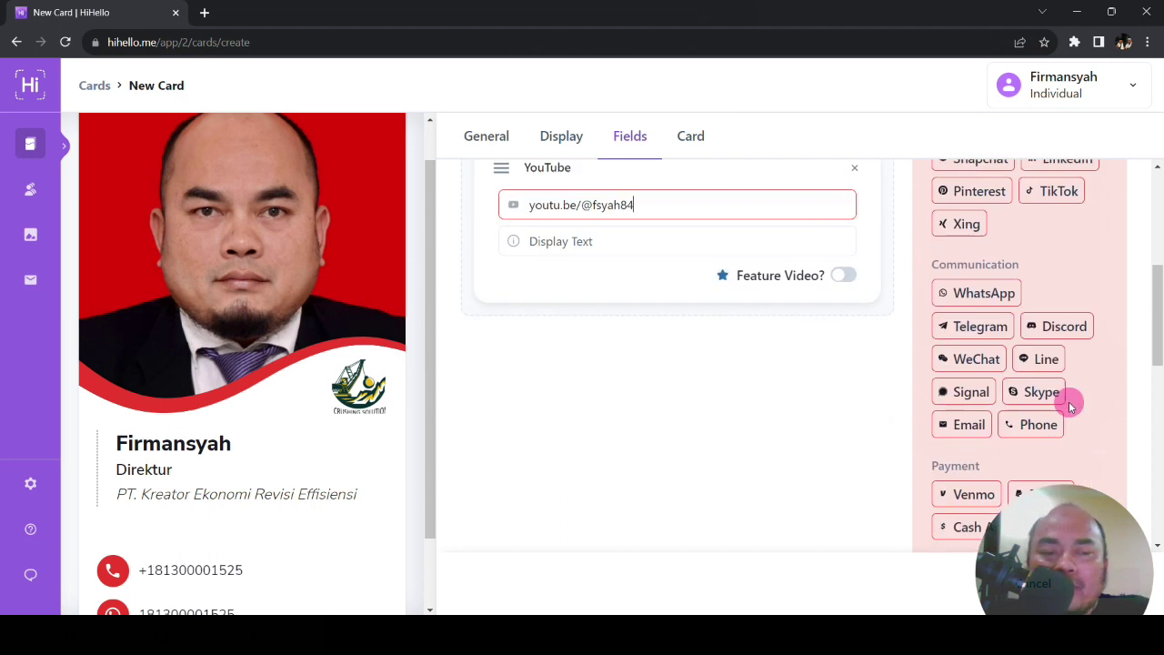
{"action": "scroll", "coordinate": [1095, 406], "scroll_direction": "down", "scroll_amount": 1}
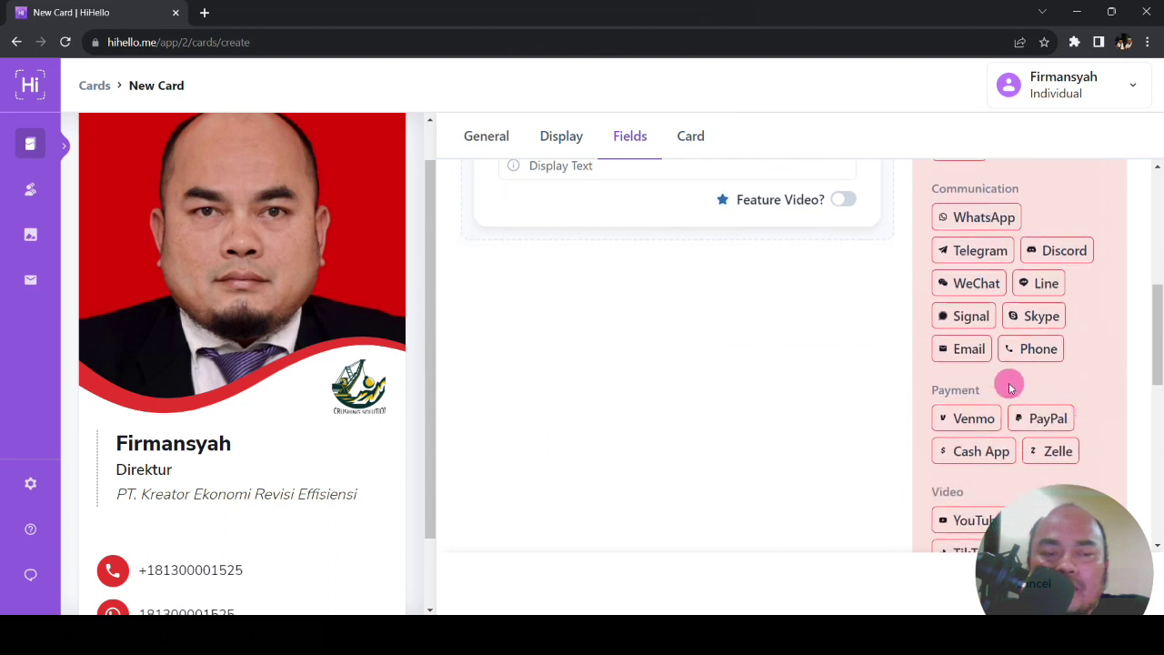
{"action": "left_click", "coordinate": [964, 348]}
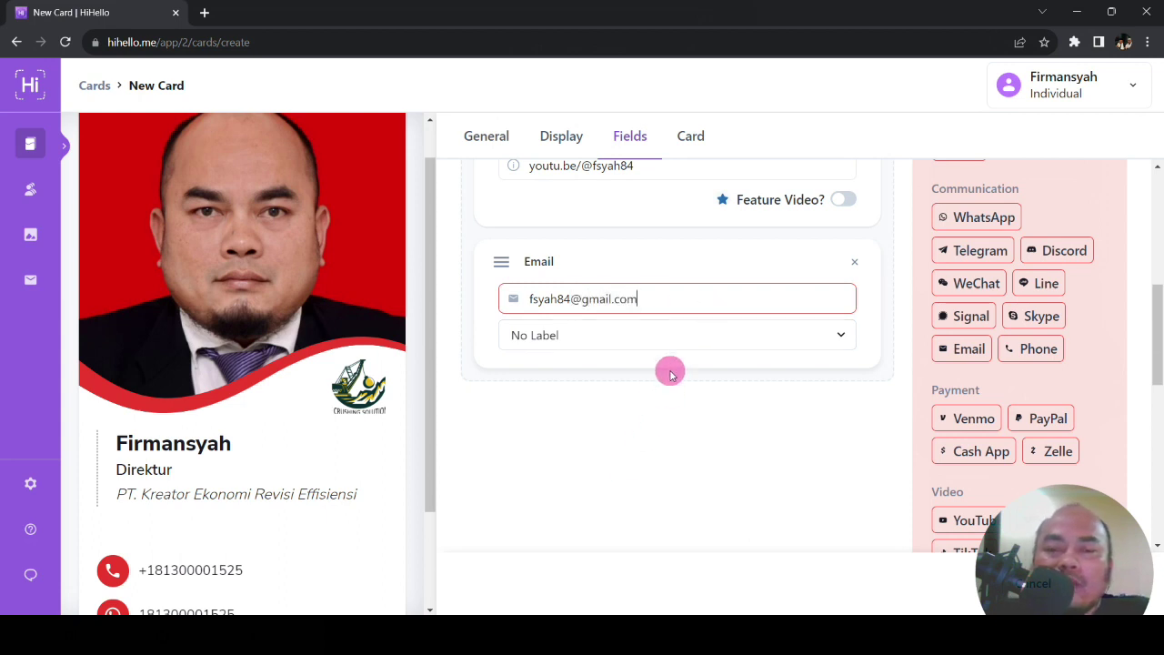
Step: Correct the contact's phone number in the Phone field using the +81 country code and save the new card
{"action": "left_click", "coordinate": [694, 138]}
{"action": "left_click", "coordinate": [626, 135]}
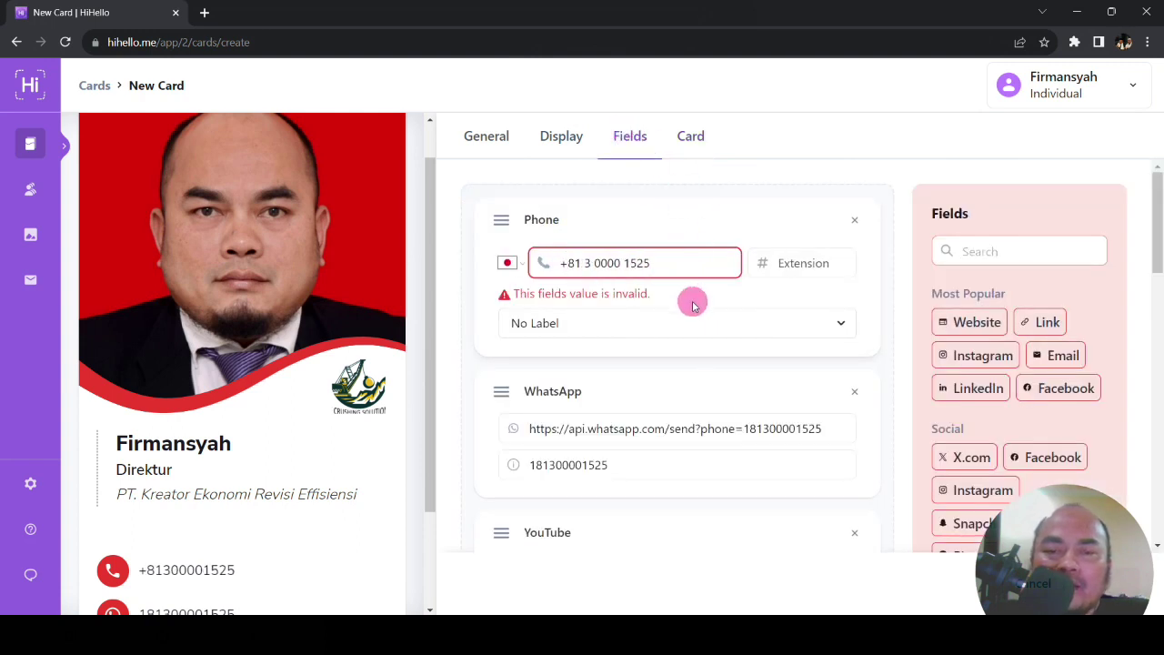
{"action": "scroll", "coordinate": [691, 355], "scroll_direction": "down", "scroll_amount": 3}
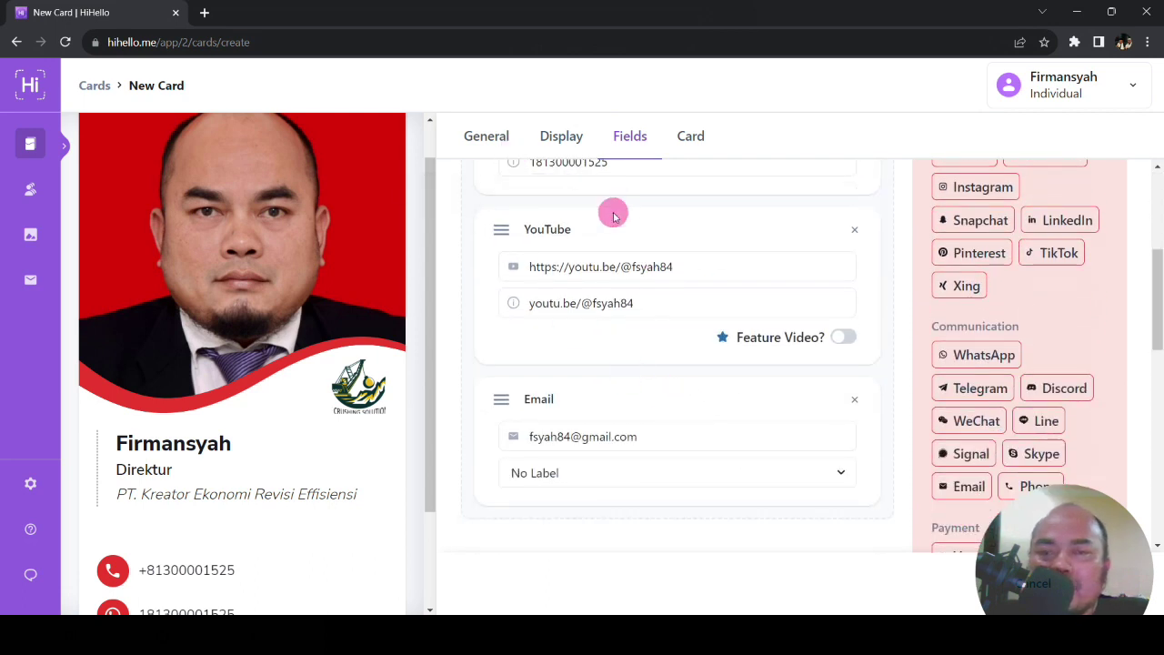
{"action": "scroll", "coordinate": [891, 488], "scroll_direction": "up", "scroll_amount": 5}
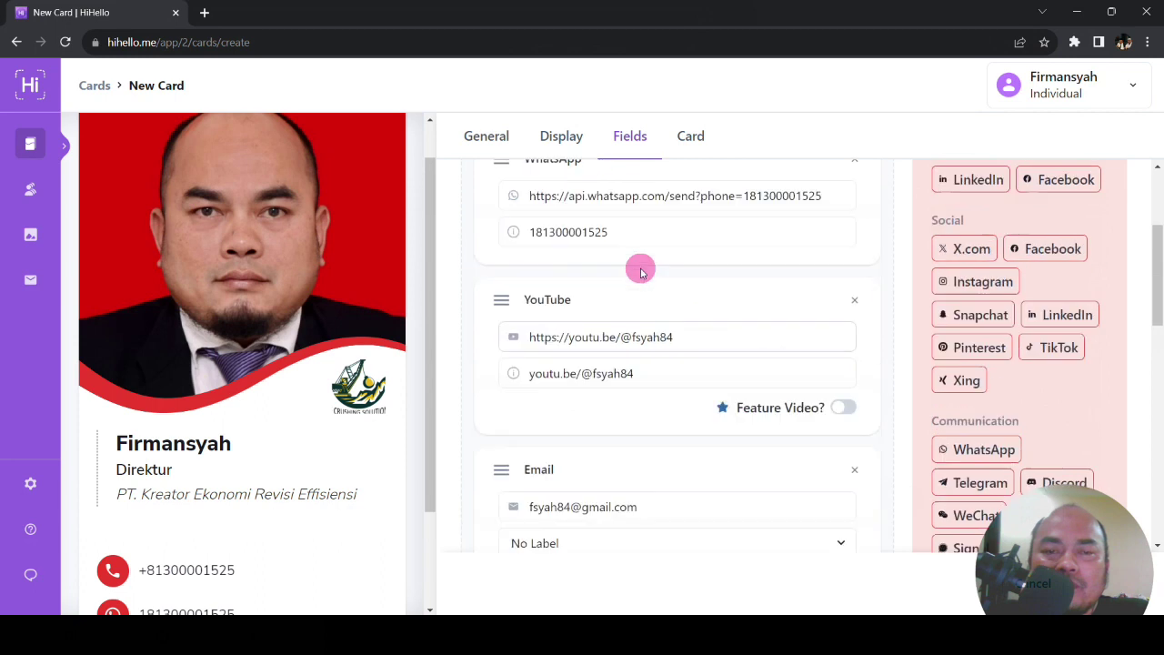
{"action": "left_click", "coordinate": [700, 150]}
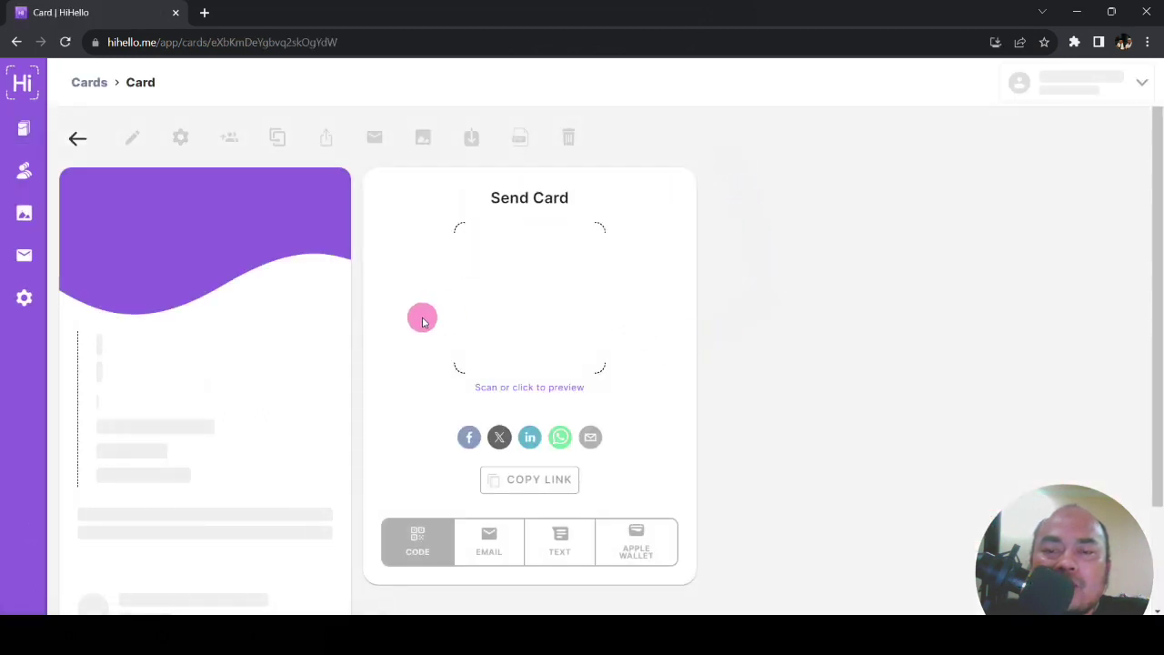
Step: Review the saved card's photo, company details and contact fields alongside its QR code
{"action": "scroll", "coordinate": [661, 301], "scroll_direction": "down", "scroll_amount": 1}
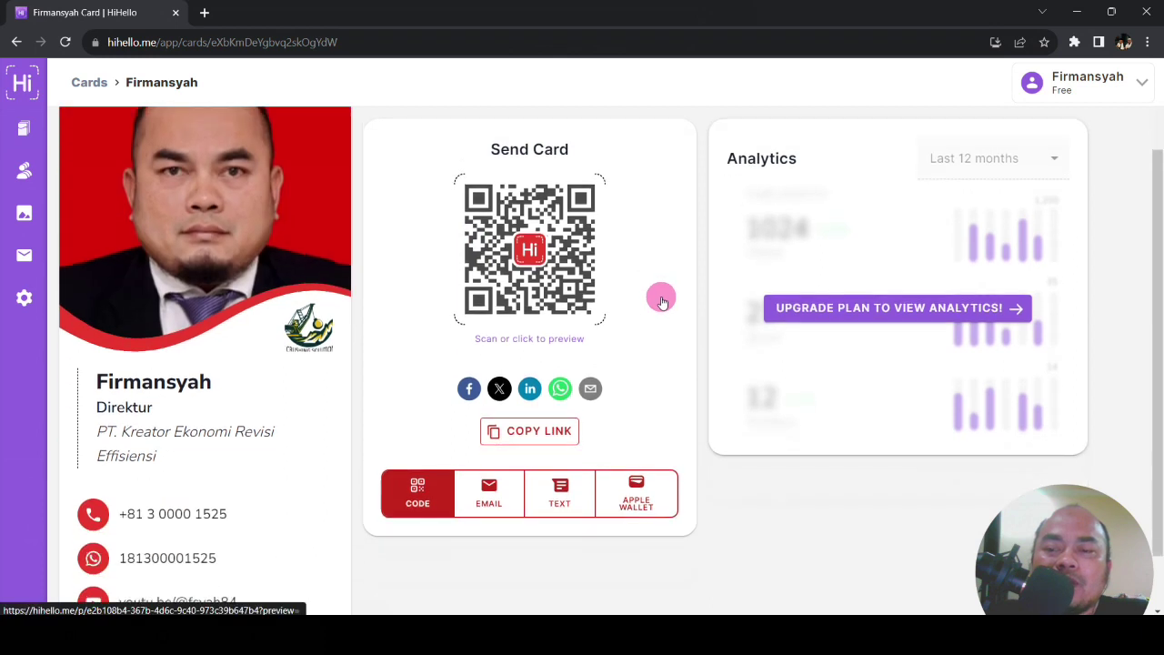
{"action": "scroll", "coordinate": [641, 292], "scroll_direction": "up", "scroll_amount": 1}
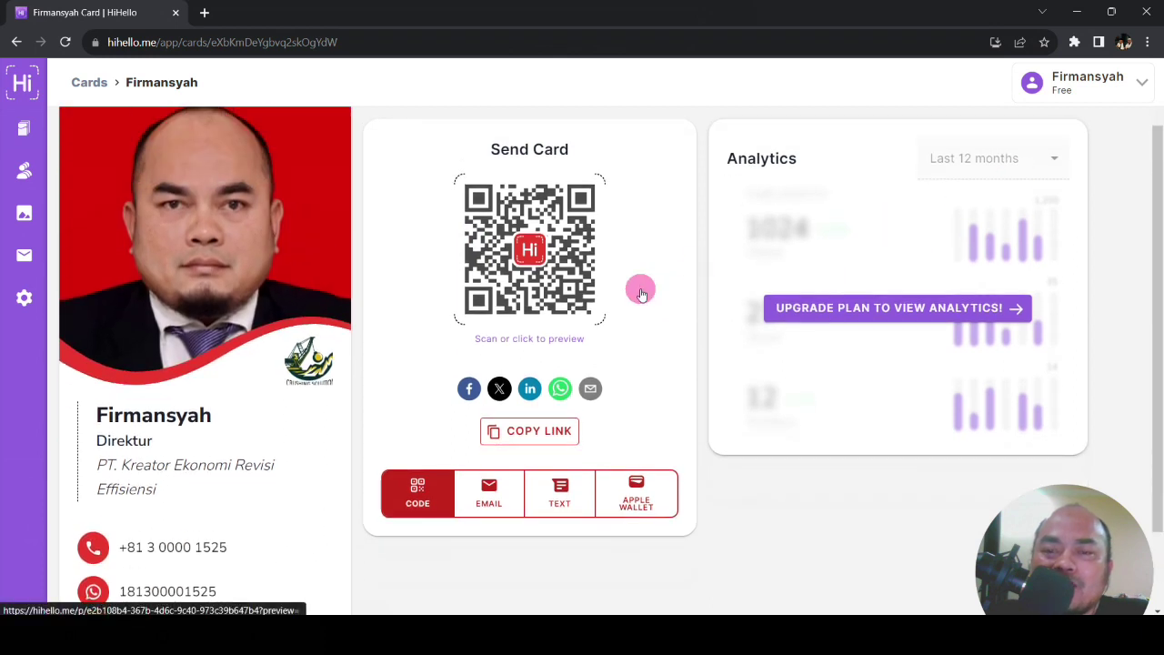
{"action": "scroll", "coordinate": [641, 293], "scroll_direction": "down", "scroll_amount": 2}
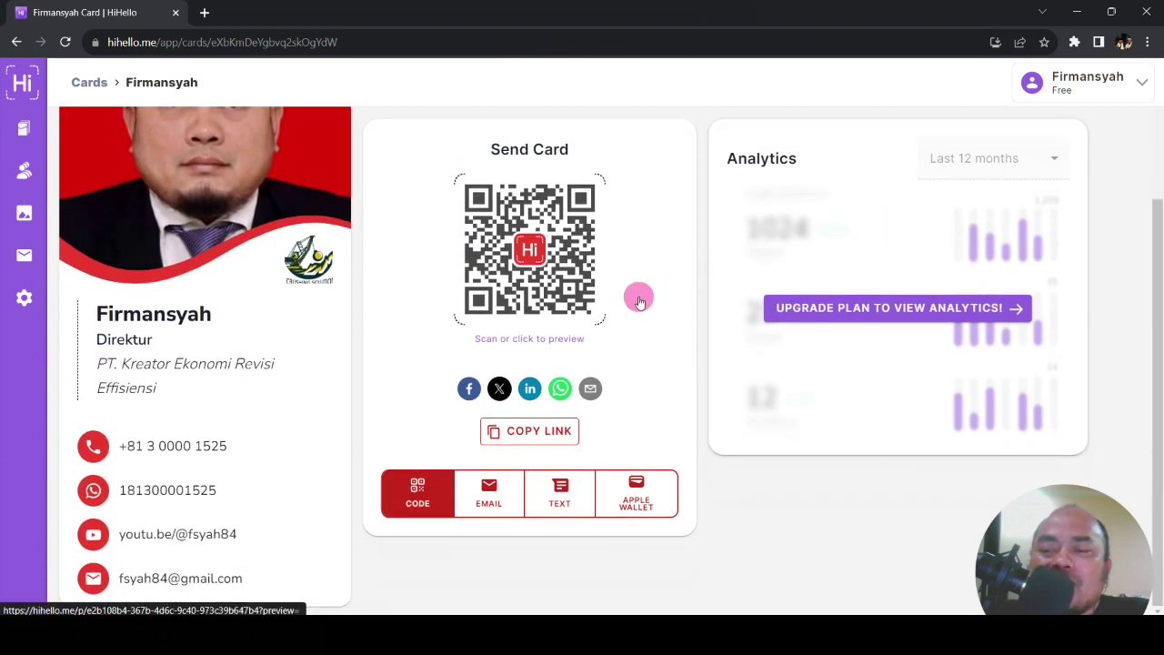
{"action": "scroll", "coordinate": [568, 282], "scroll_direction": "up", "scroll_amount": 3}
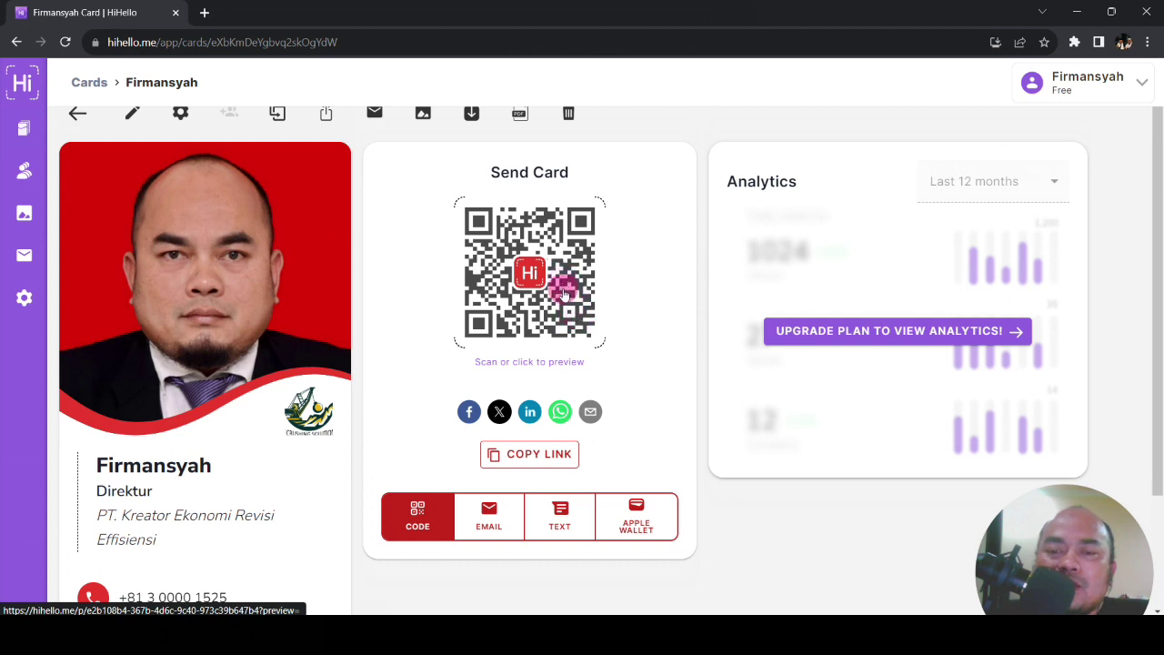
Step: View the form for sending the card by email and compare it with the card's contact details
{"action": "left_click", "coordinate": [491, 515]}
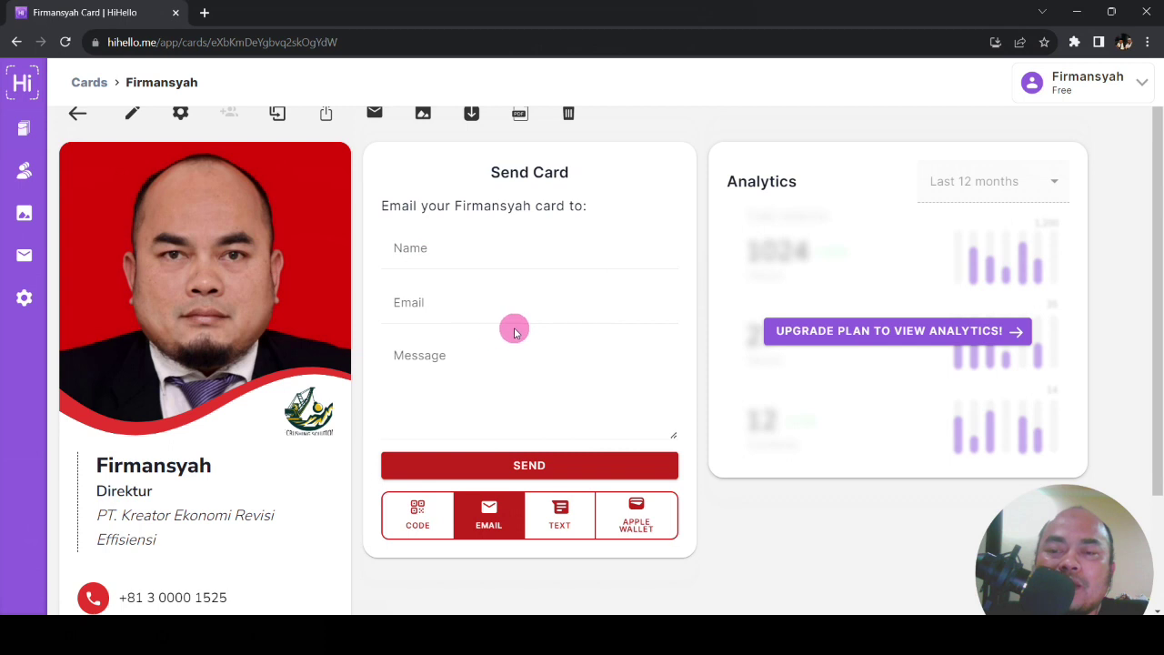
{"action": "scroll", "coordinate": [515, 327], "scroll_direction": "down", "scroll_amount": 3}
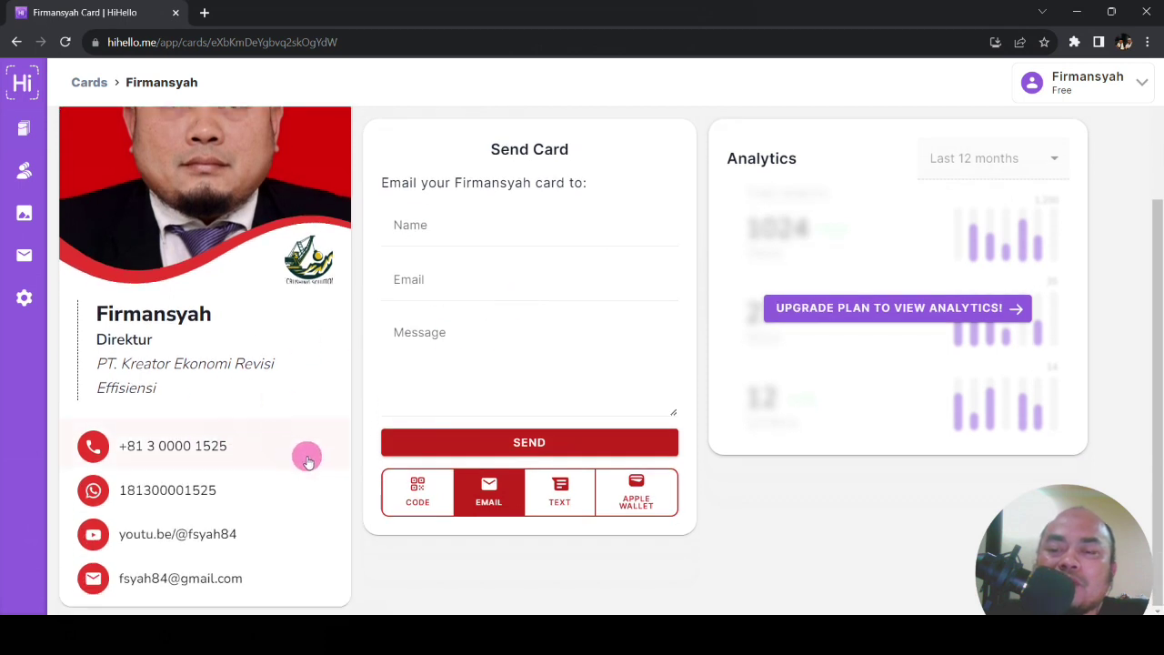
{"action": "scroll", "coordinate": [318, 293], "scroll_direction": "up", "scroll_amount": 3}
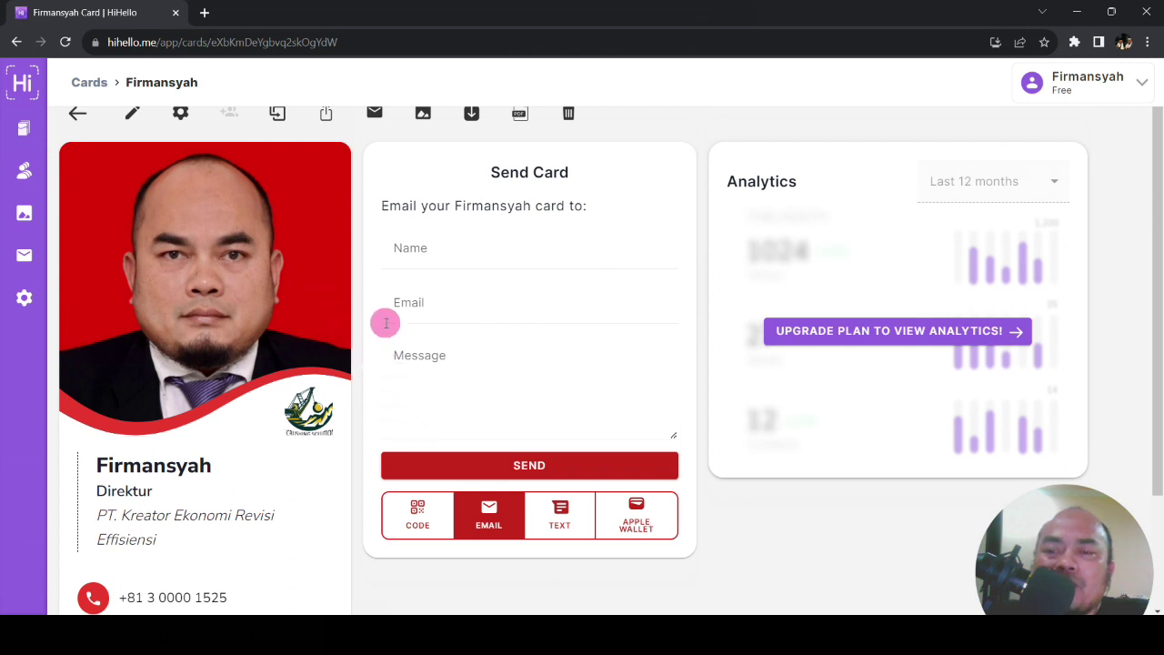
{"action": "scroll", "coordinate": [385, 323], "scroll_direction": "down", "scroll_amount": 2}
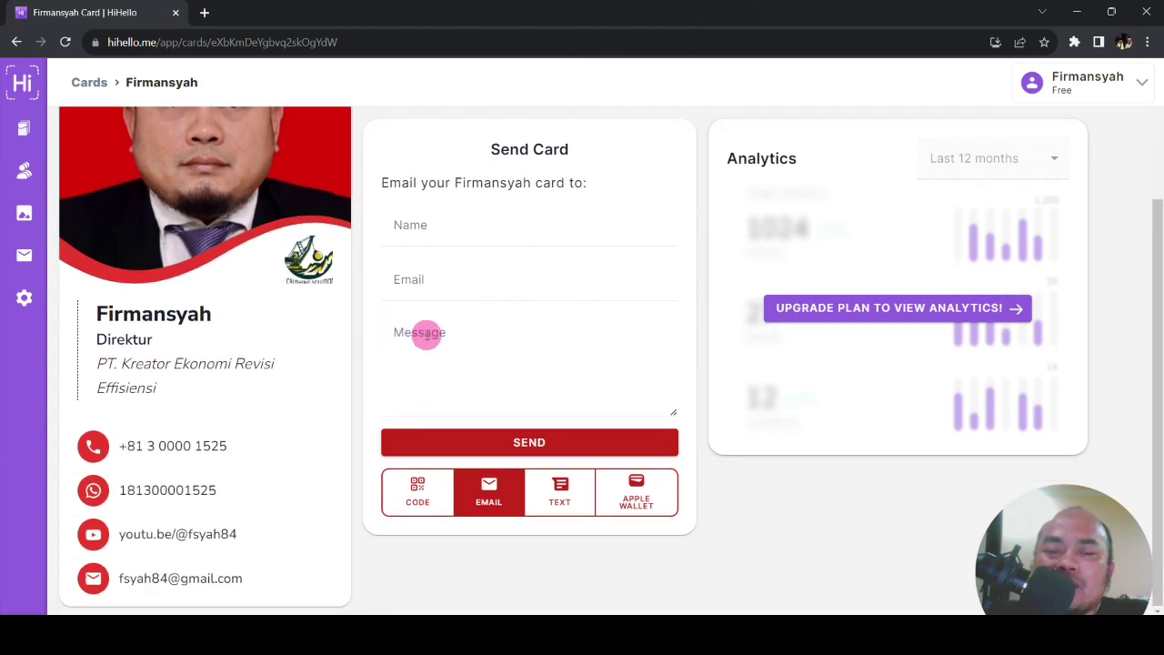
{"action": "scroll", "coordinate": [476, 341], "scroll_direction": "up", "scroll_amount": 3}
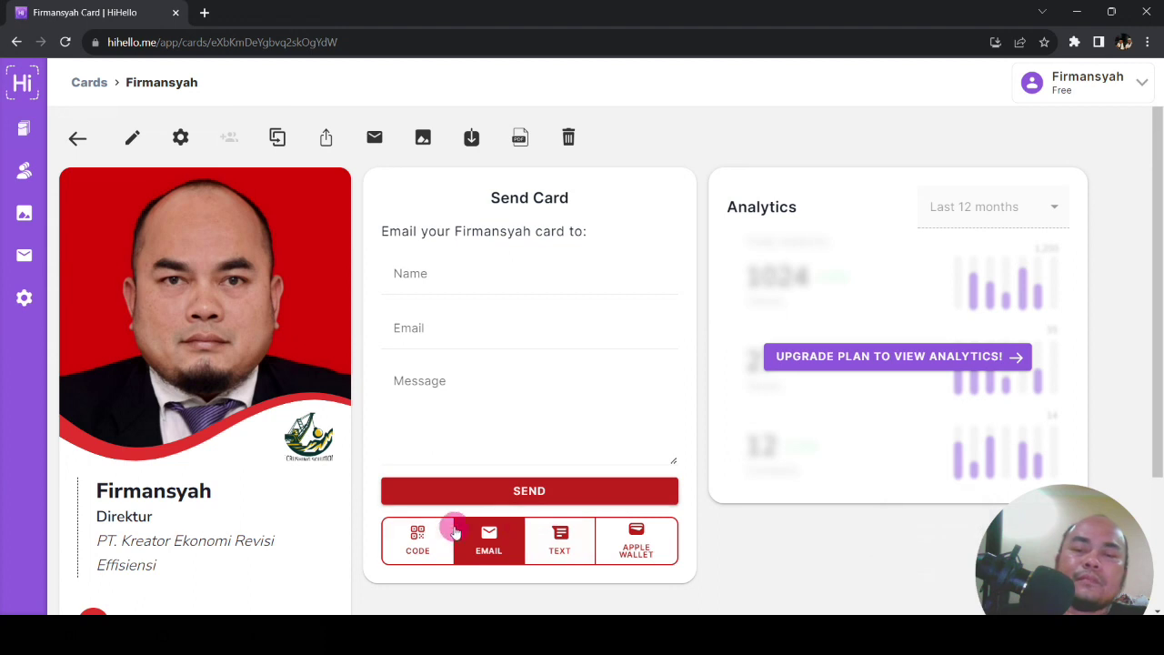
Step: Show the card's QR code again, open the shared card on a phone and check its profile and contact fields
{"action": "left_click", "coordinate": [444, 534]}
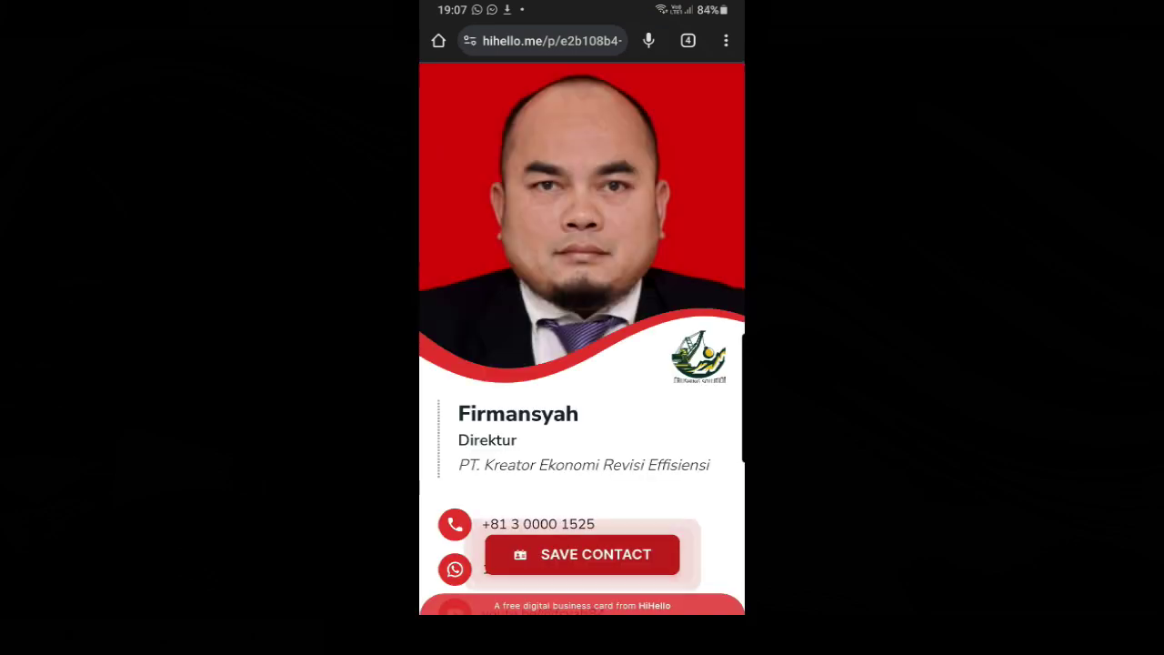
{"action": "scroll", "coordinate": [582, 364], "scroll_direction": "down", "scroll_amount": 3}
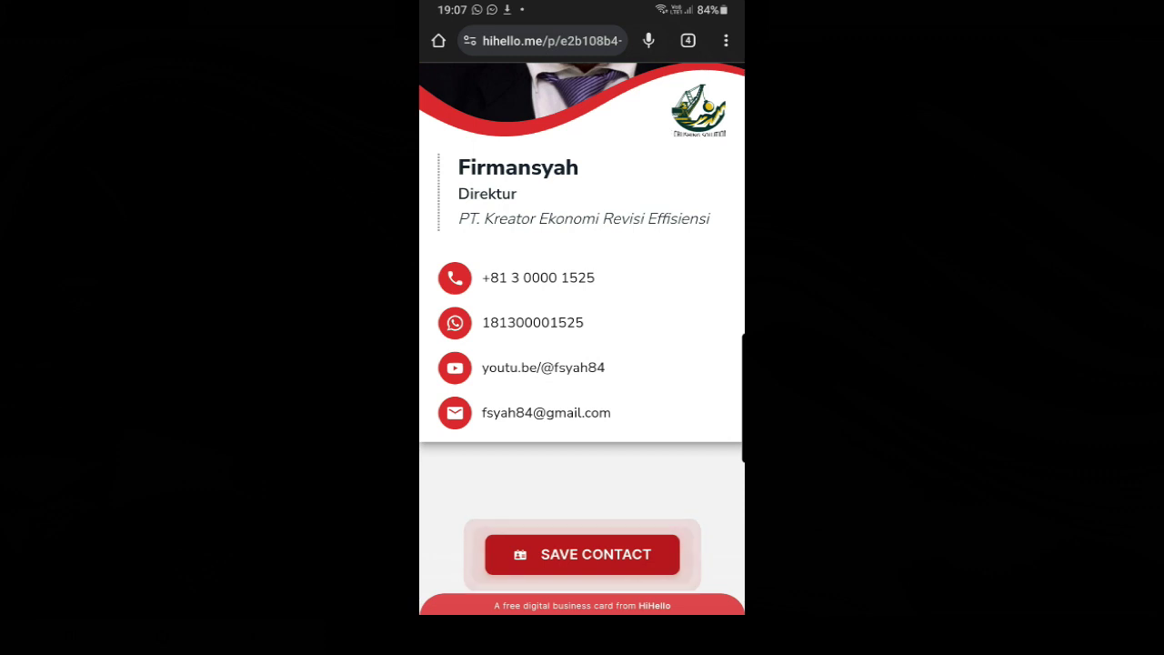
{"action": "scroll", "coordinate": [582, 363], "scroll_direction": "up", "scroll_amount": 3}
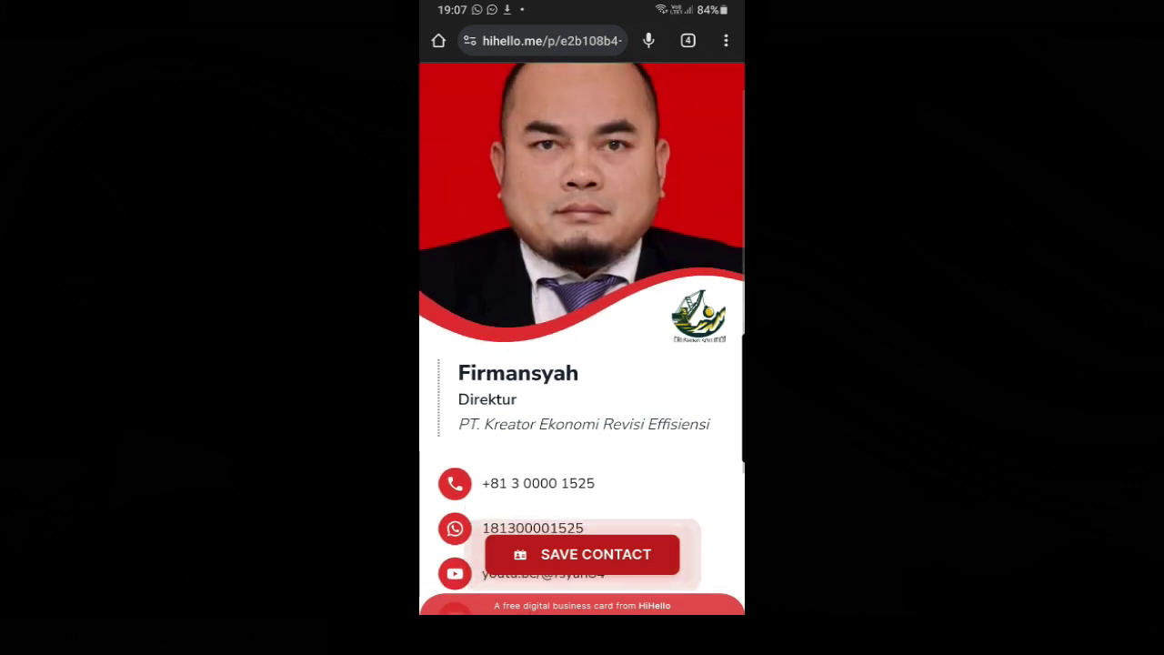
{"action": "scroll", "coordinate": [582, 363], "scroll_direction": "down", "scroll_amount": 3}
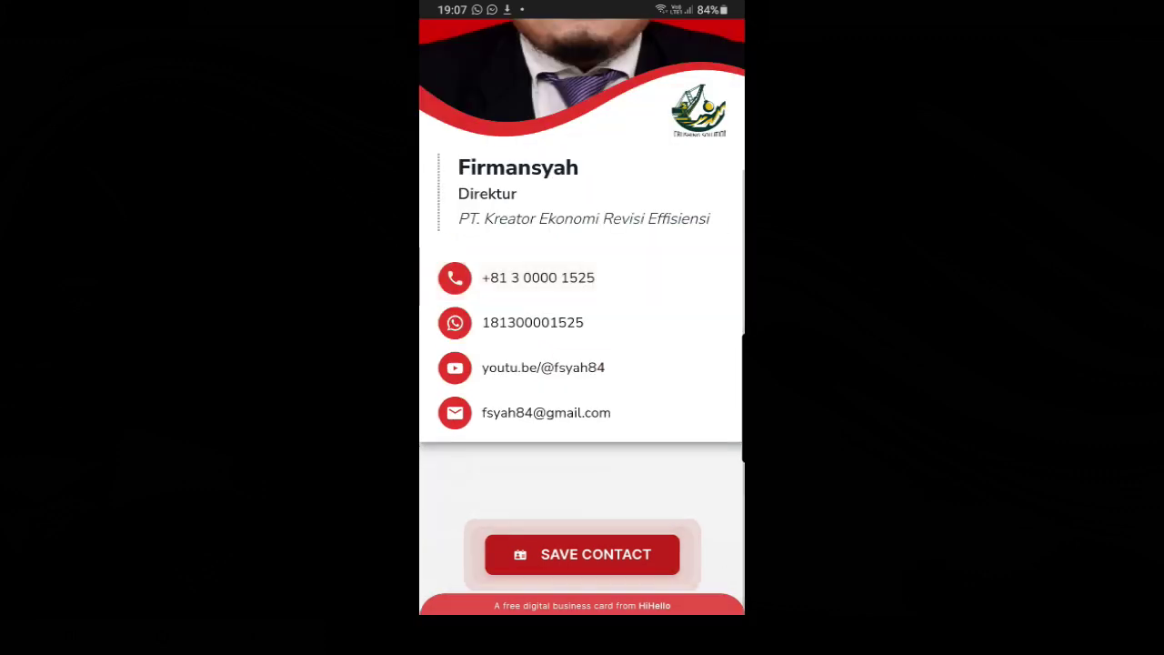
{"action": "scroll", "coordinate": [582, 364], "scroll_direction": "up", "scroll_amount": 3}
{"action": "scroll", "coordinate": [582, 364], "scroll_direction": "down", "scroll_amount": 3}
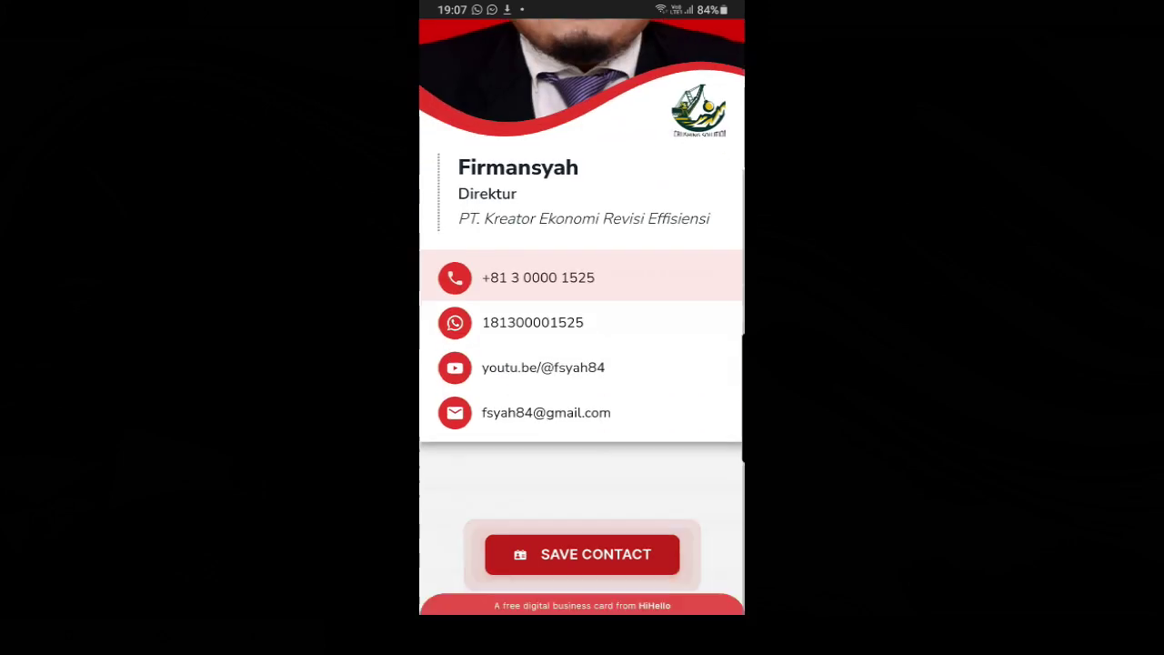